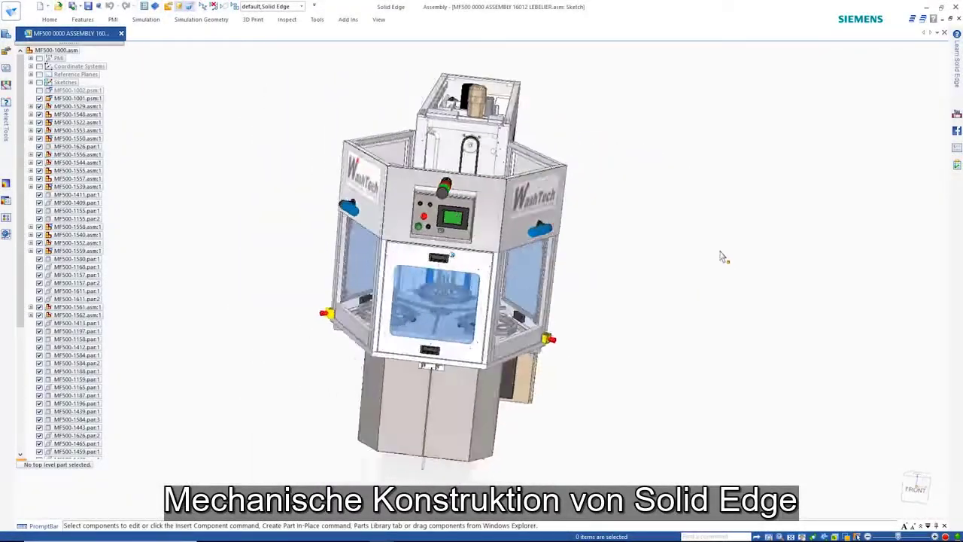
Apply the 2-Top Cover display configuration and open the cover part MF500-1001.psm for in-place editing
{"action": "left_click", "coordinate": [301, 6]}
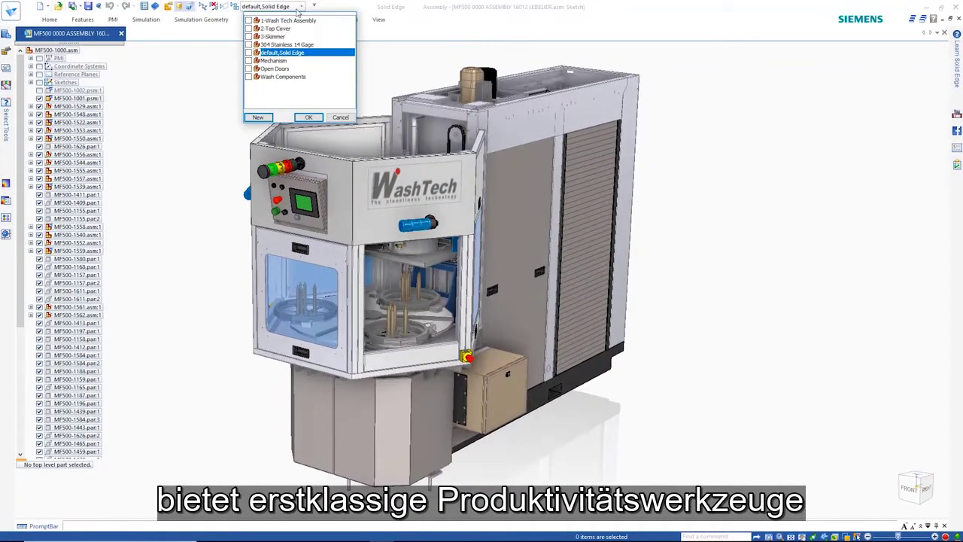
{"action": "left_click", "coordinate": [308, 117]}
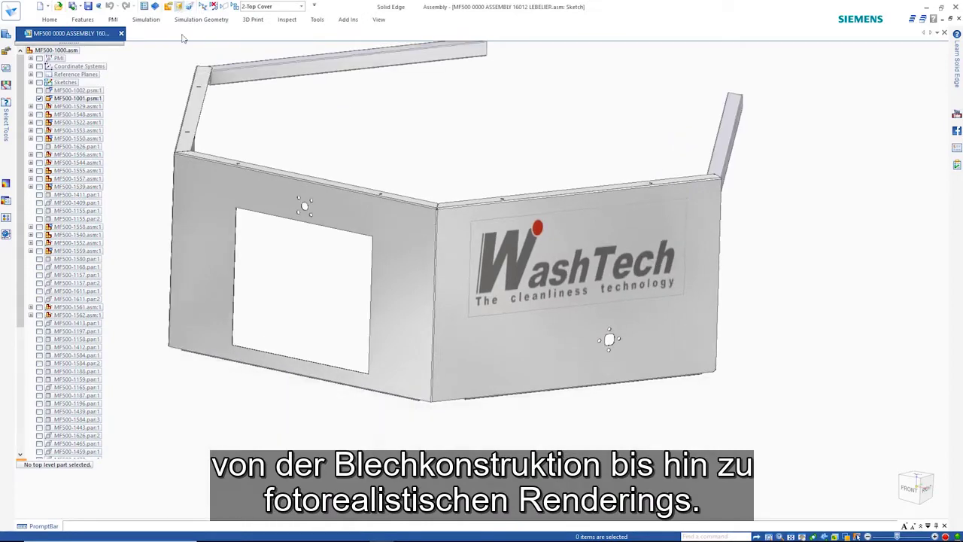
{"action": "double_click", "coordinate": [76, 98]}
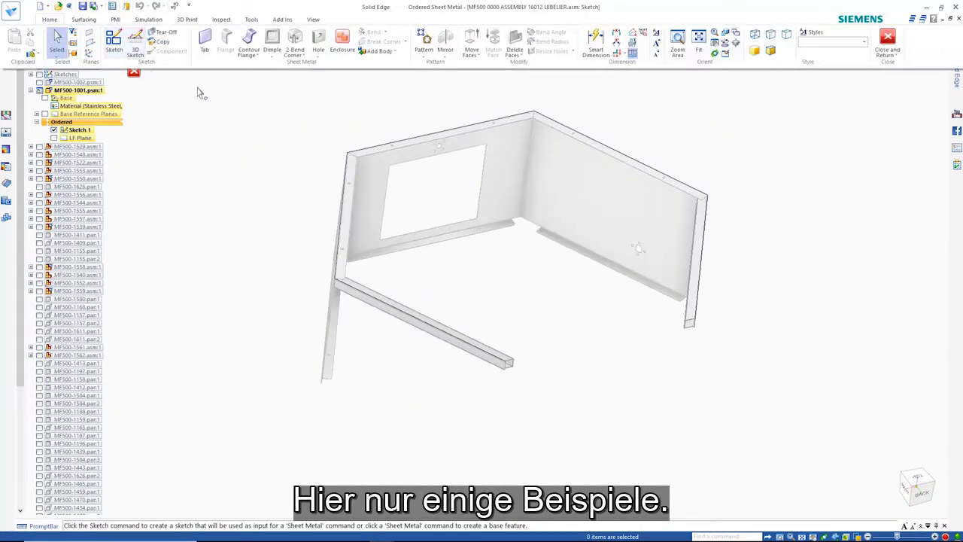
Sketch an arch profile on the LF Plane: two vertical lines about 799 mm long joined by a tangent arc
{"action": "left_click", "coordinate": [114, 41]}
{"action": "left_click", "coordinate": [79, 138]}
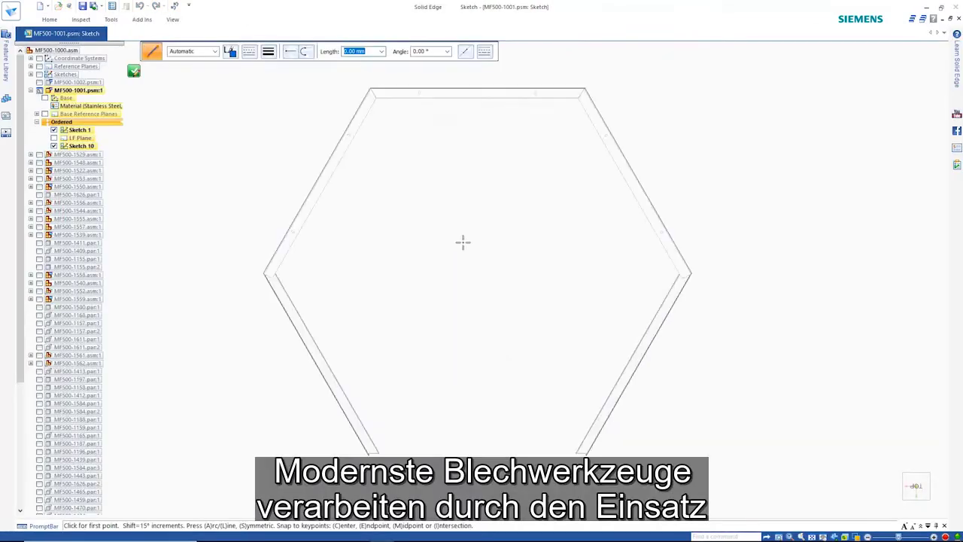
{"action": "left_click", "coordinate": [369, 453]}
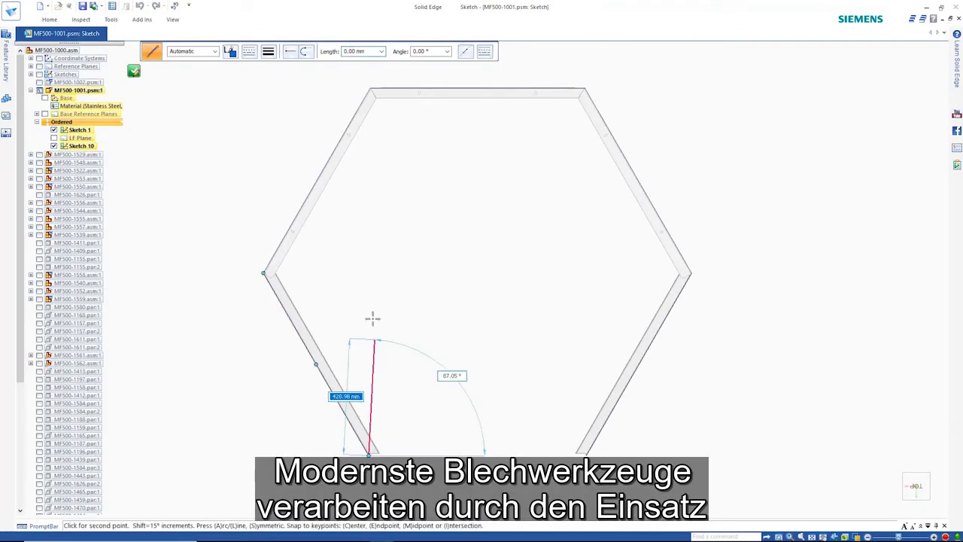
{"action": "left_click", "coordinate": [369, 240]}
{"action": "left_click", "coordinate": [557, 239]}
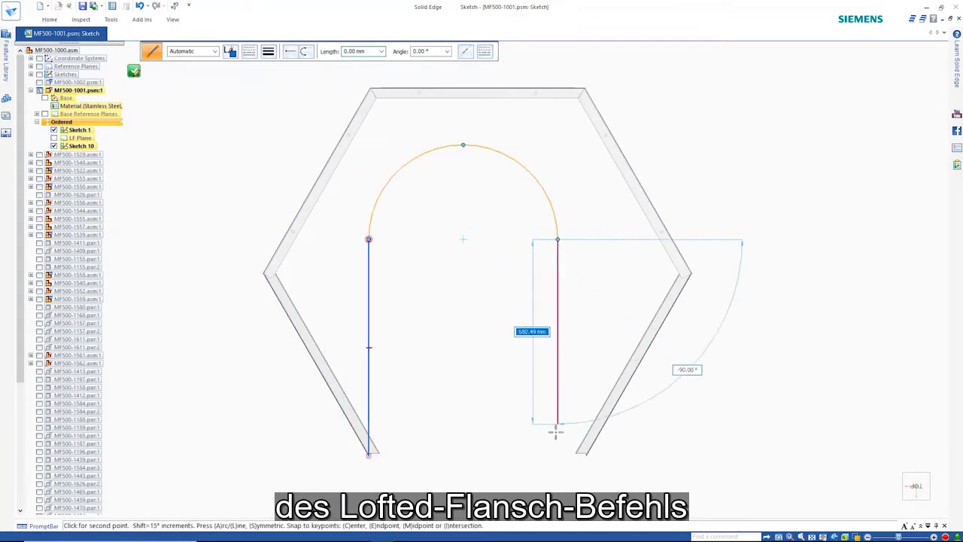
{"action": "key", "text": "Escape"}
Dimension the length of the arch's right vertical line
{"action": "right_click_drag", "start_coordinate": [808, 209], "coordinate": [778, 208]}
{"action": "left_click", "coordinate": [558, 284]}
{"action": "left_click", "coordinate": [710, 292]}
{"action": "key", "text": "Escape"}
Set the right vertical line's dimension to 839.3 mm, scaling the whole arch sketch with it
{"action": "left_click", "coordinate": [49, 19]}
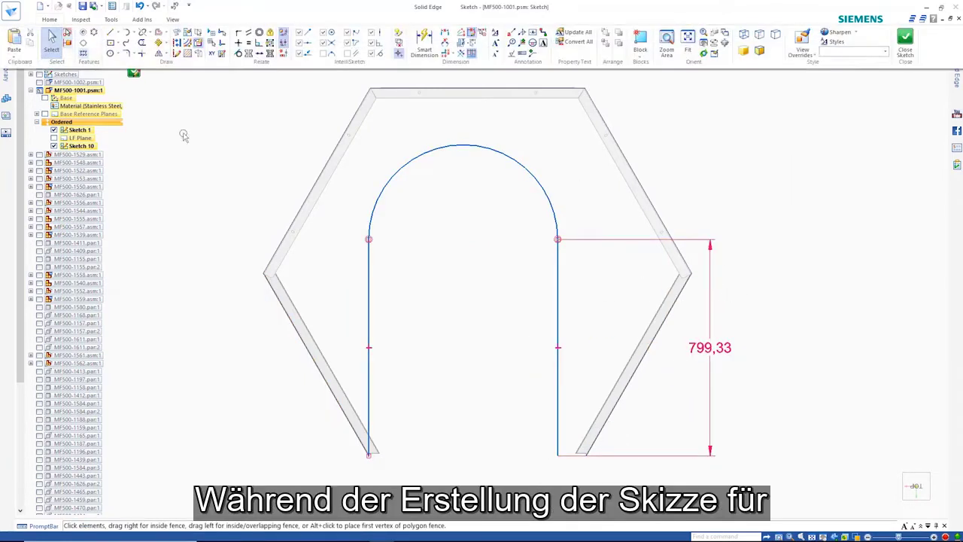
{"action": "left_click", "coordinate": [717, 353]}
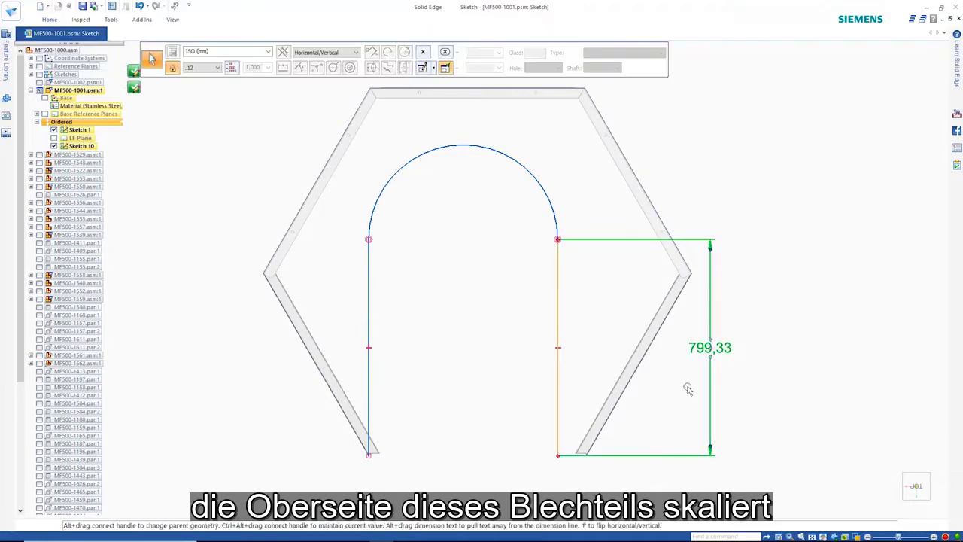
{"action": "scroll", "coordinate": [698, 373], "scroll_direction": "up", "scroll_amount": 5}
{"action": "scroll", "coordinate": [698, 374], "scroll_direction": "up", "scroll_amount": 3}
{"action": "scroll", "coordinate": [698, 374], "scroll_direction": "down", "scroll_amount": 13}
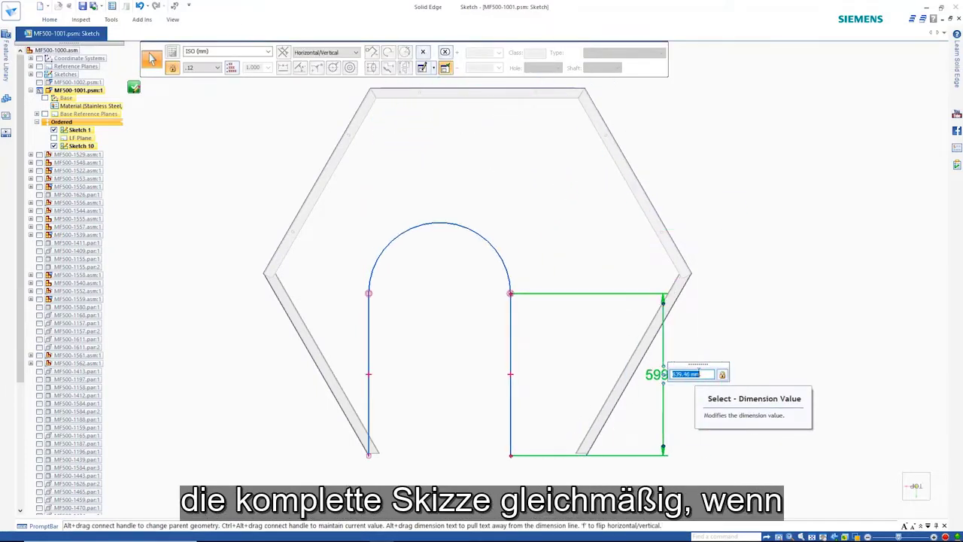
{"action": "scroll", "coordinate": [697, 373], "scroll_direction": "up", "scroll_amount": 6}
{"action": "key", "text": "Return"}
Connect the lower endpoint of the arch's right line to the adjacent outer corner of the cover frame
{"action": "right_click_drag", "start_coordinate": [741, 303], "coordinate": [739, 280]}
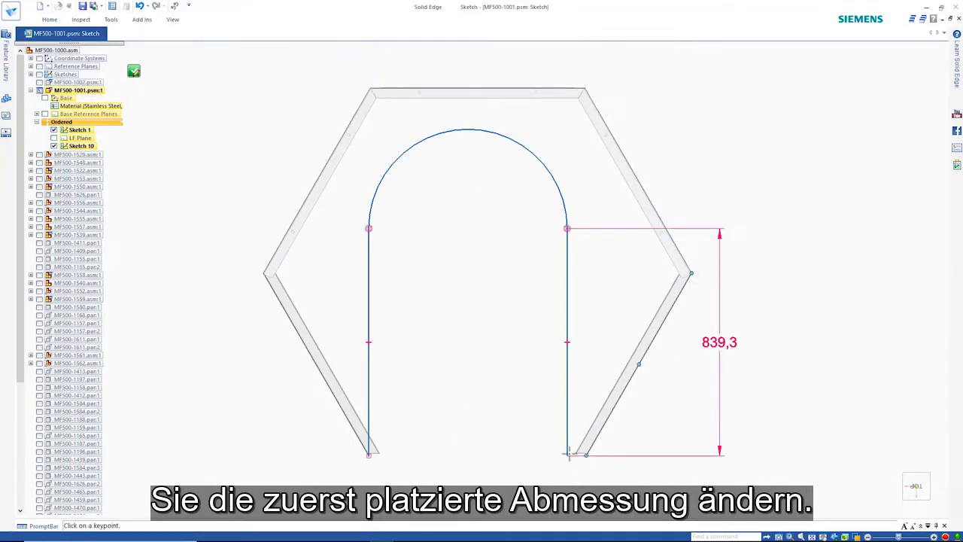
{"action": "left_click", "coordinate": [567, 455]}
{"action": "left_click", "coordinate": [586, 455]}
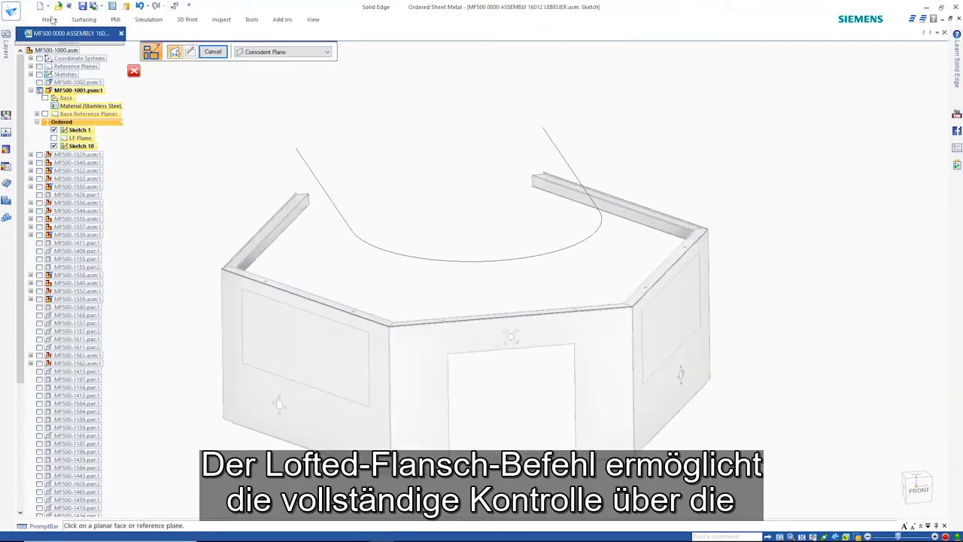
Start a Lofted Flange and set its bending method to triangulated bends with 10 segments in arcs
{"action": "left_click", "coordinate": [50, 20]}
{"action": "left_click", "coordinate": [245, 58]}
{"action": "left_click", "coordinate": [256, 75]}
{"action": "left_click", "coordinate": [175, 53]}
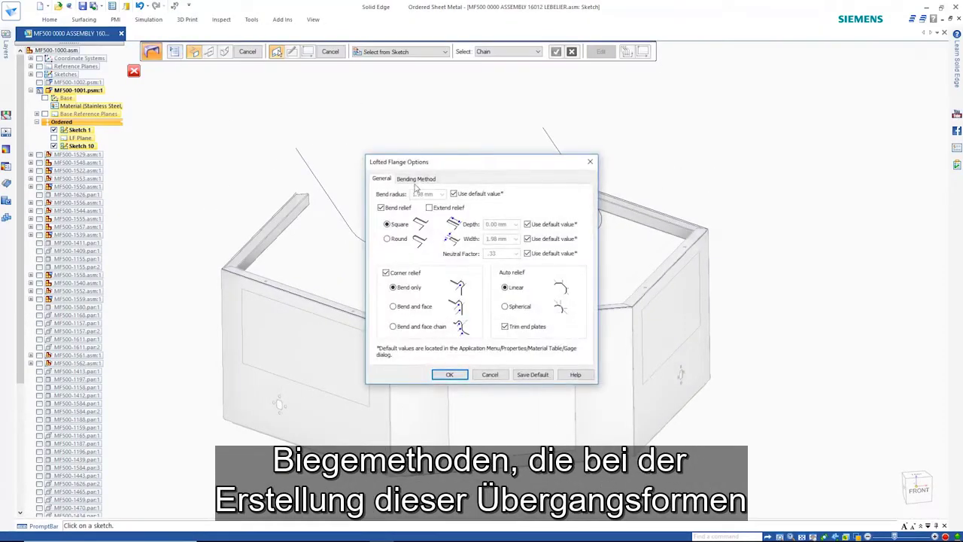
{"action": "left_click", "coordinate": [422, 179]}
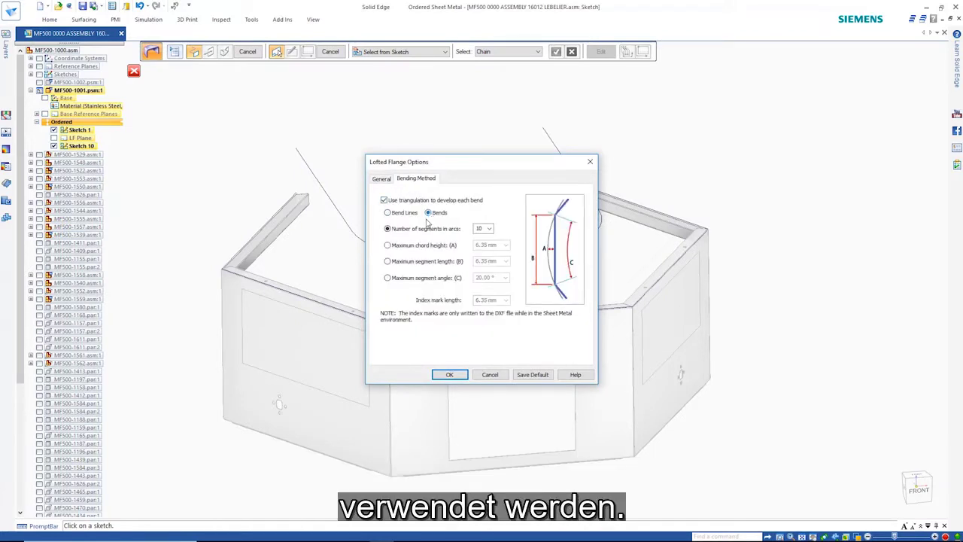
{"action": "left_click", "coordinate": [387, 229]}
{"action": "left_click", "coordinate": [450, 374]}
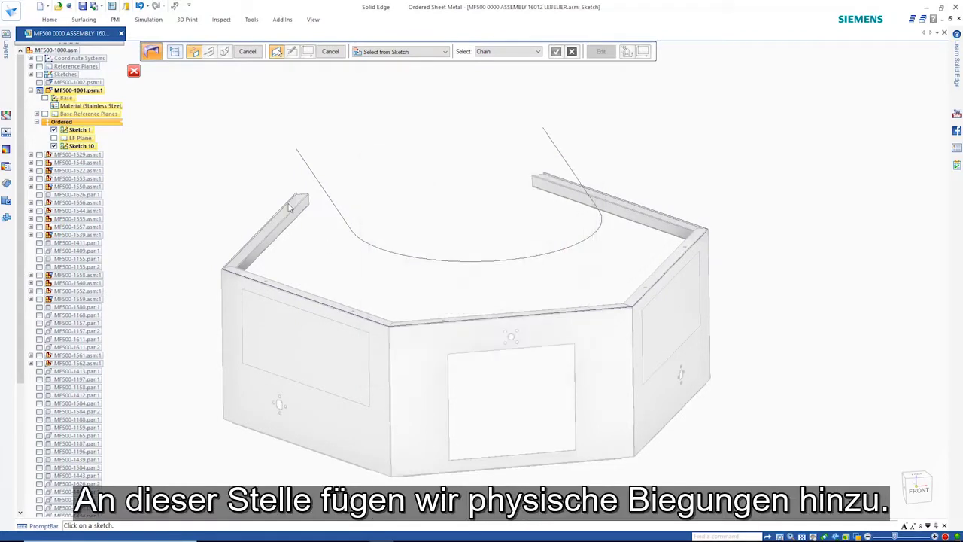
Accept the arch and the cover's upper outline as cross sections and map their vertices in four sets for the lofted flange
{"action": "key", "text": "Return"}
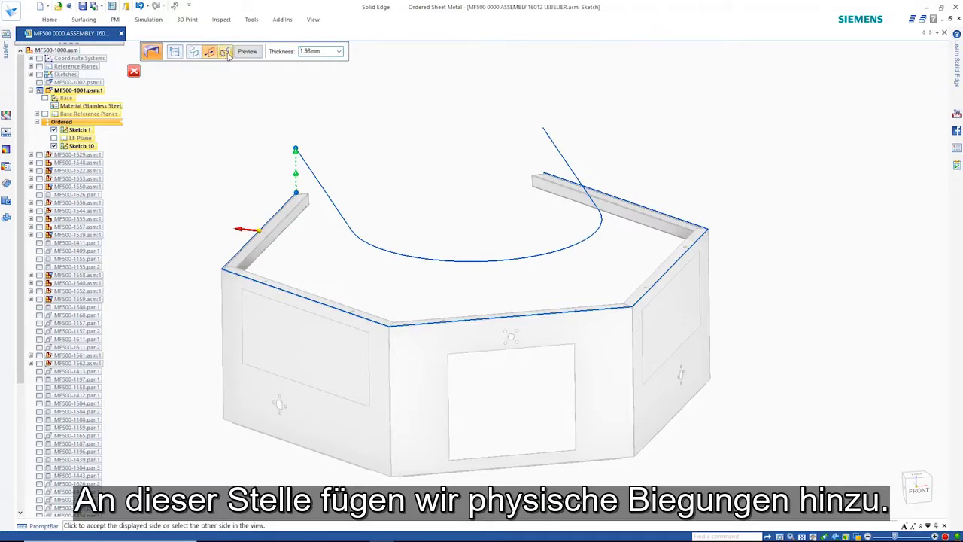
{"action": "left_click", "coordinate": [226, 52]}
{"action": "right_click", "coordinate": [393, 329]}
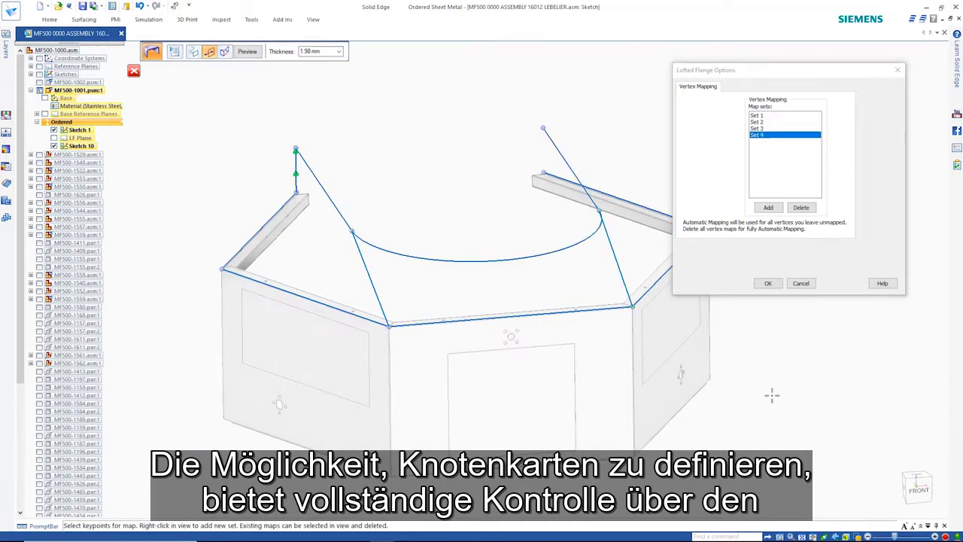
{"action": "left_click", "coordinate": [768, 283]}
{"action": "left_click", "coordinate": [226, 143]}
Check the relief options for the flange's corner cutout and finish the lofted flange
{"action": "middle_click_drag", "start_coordinate": [392, 70], "coordinate": [437, 97]}
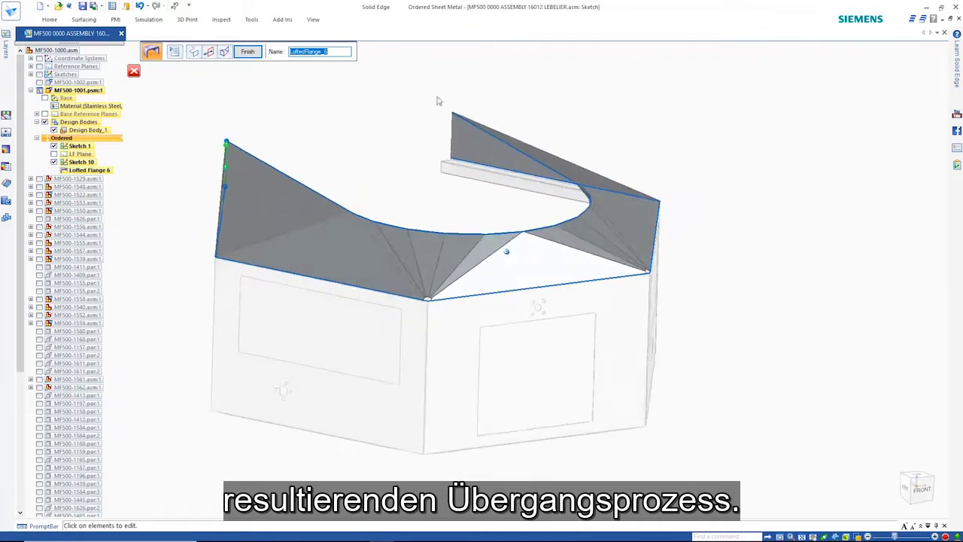
{"action": "scroll", "coordinate": [429, 286], "scroll_direction": "up", "scroll_amount": 5}
{"action": "left_click", "coordinate": [175, 51]}
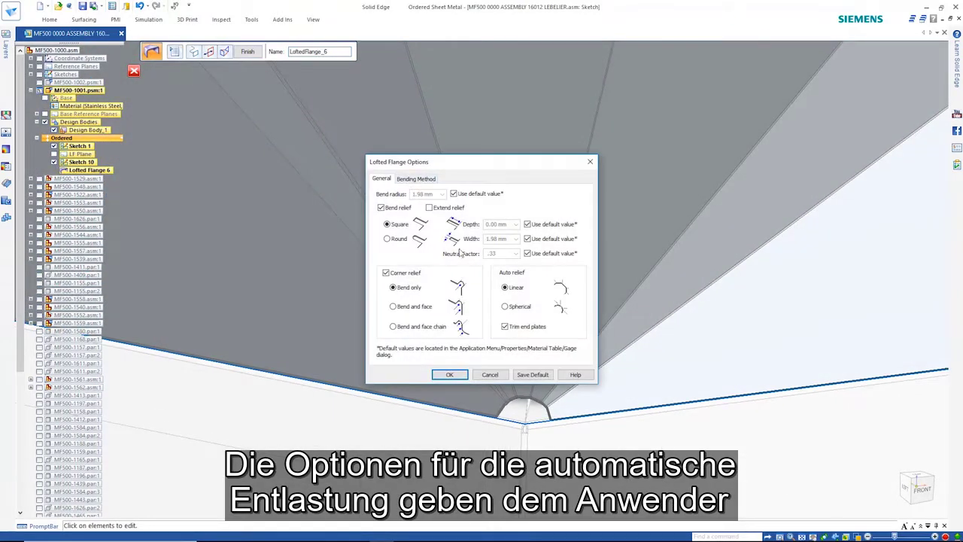
{"action": "left_click", "coordinate": [452, 374]}
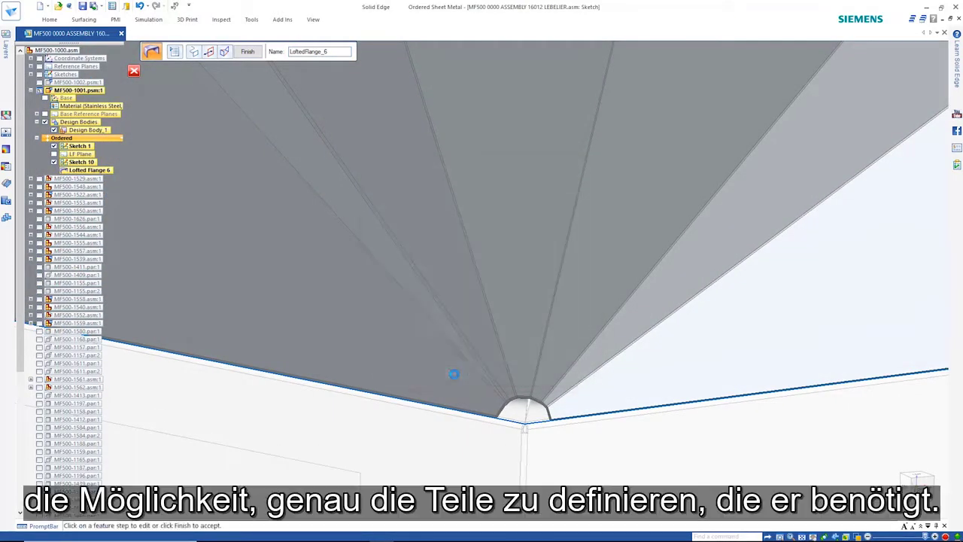
{"action": "left_click", "coordinate": [251, 51]}
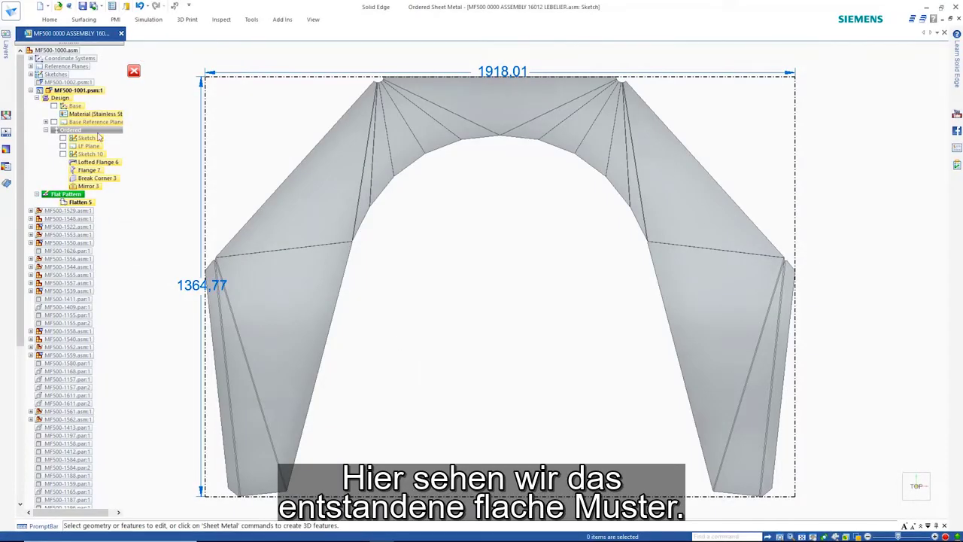
Place a flat pattern view of the cover on the draft sheet and add a bend table beside it
{"action": "left_click", "coordinate": [96, 131]}
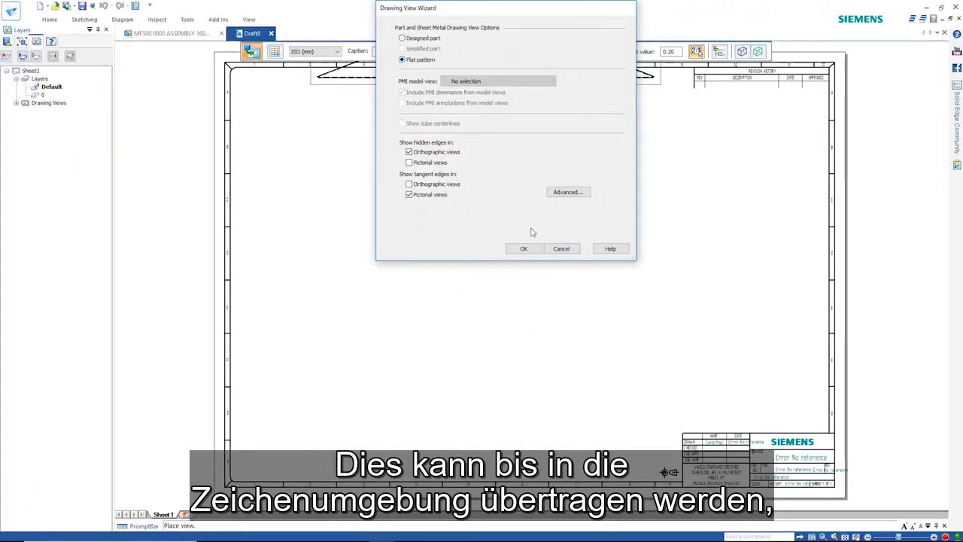
{"action": "left_click", "coordinate": [523, 249]}
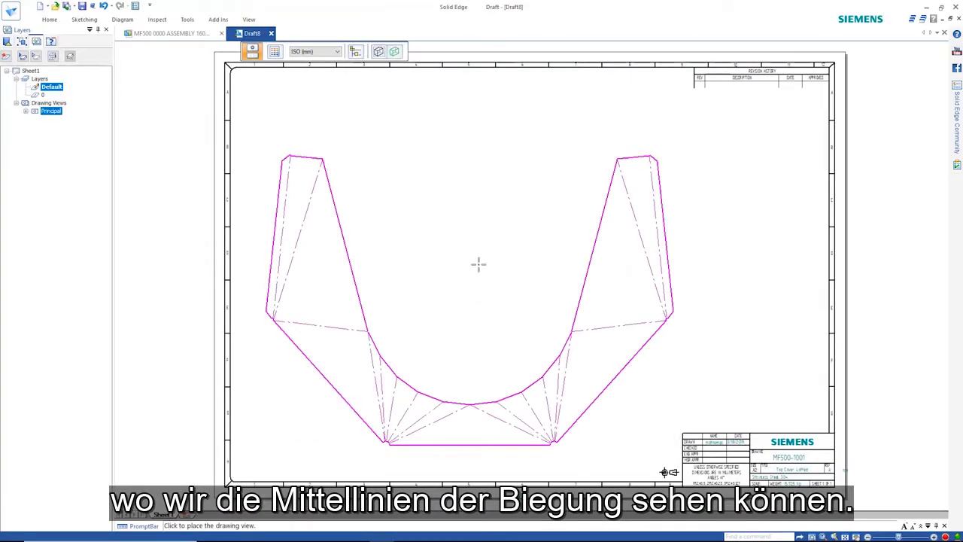
{"action": "left_click", "coordinate": [479, 263]}
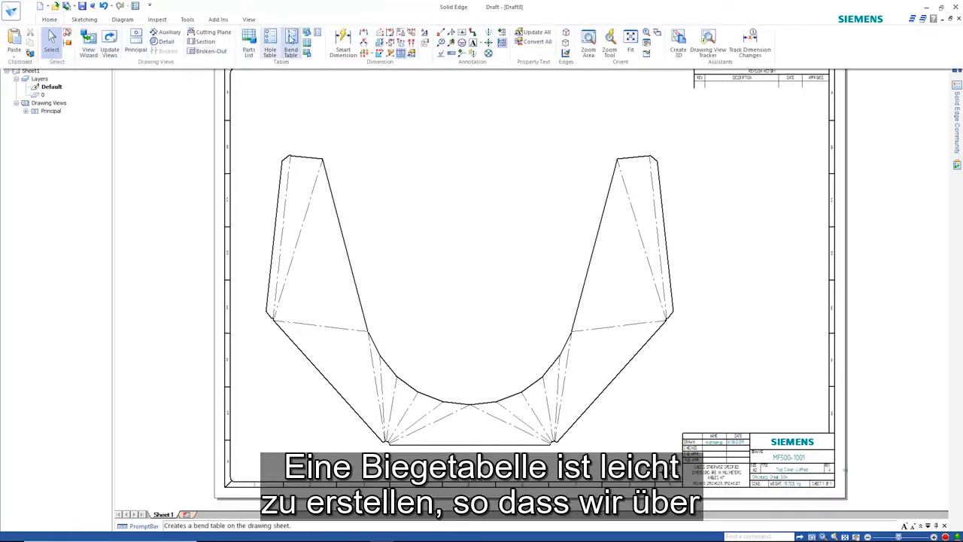
{"action": "left_click", "coordinate": [290, 41]}
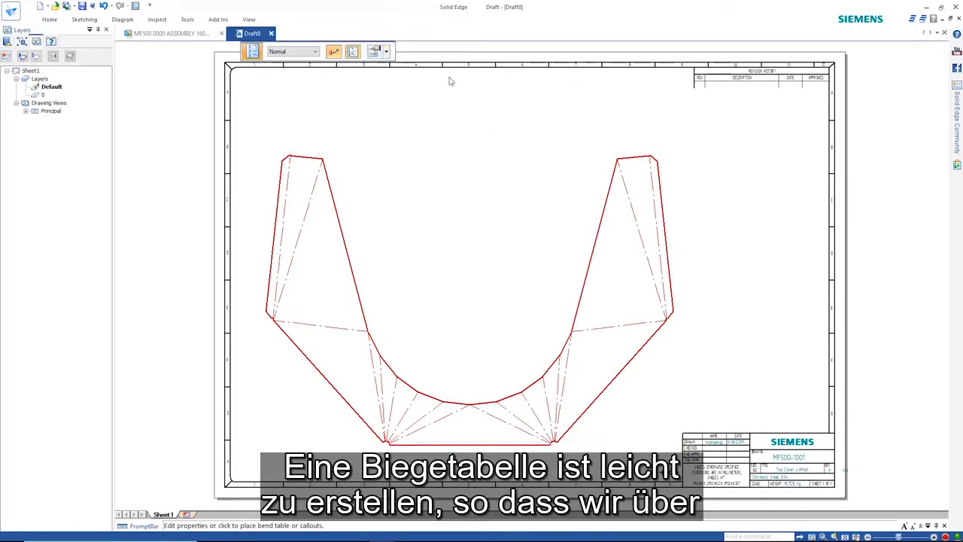
{"action": "left_click", "coordinate": [766, 300]}
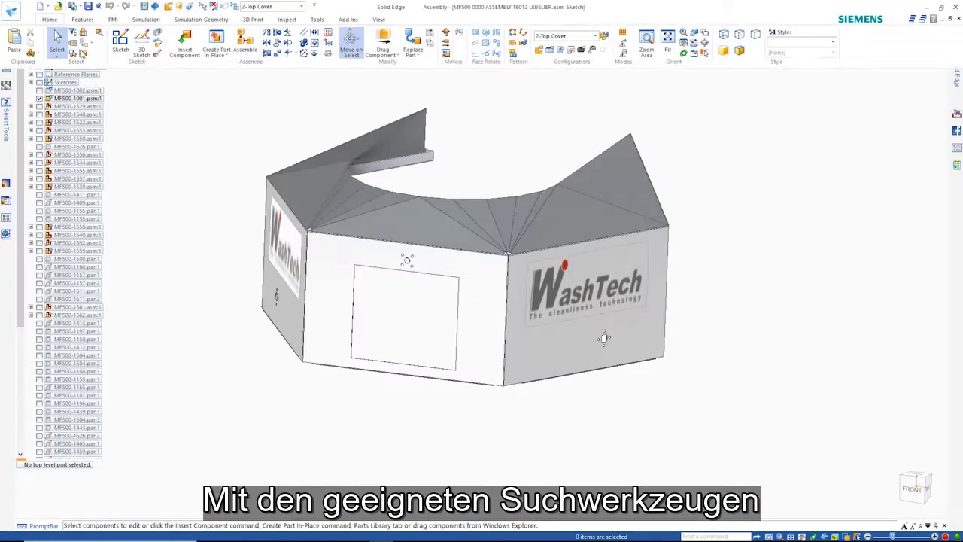
Find the component whose name contains 1732 in the assembly and show only that part
{"action": "left_click", "coordinate": [101, 38]}
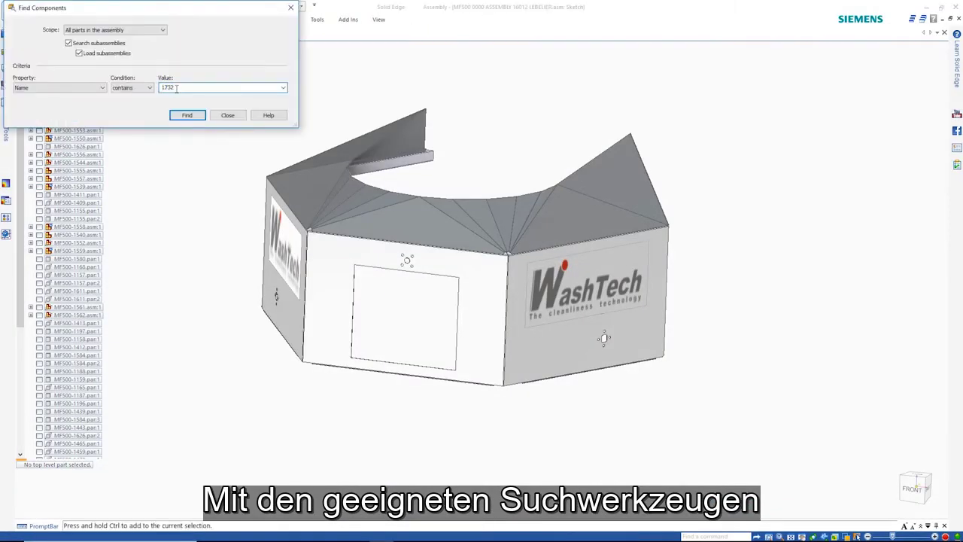
{"action": "left_click", "coordinate": [198, 118]}
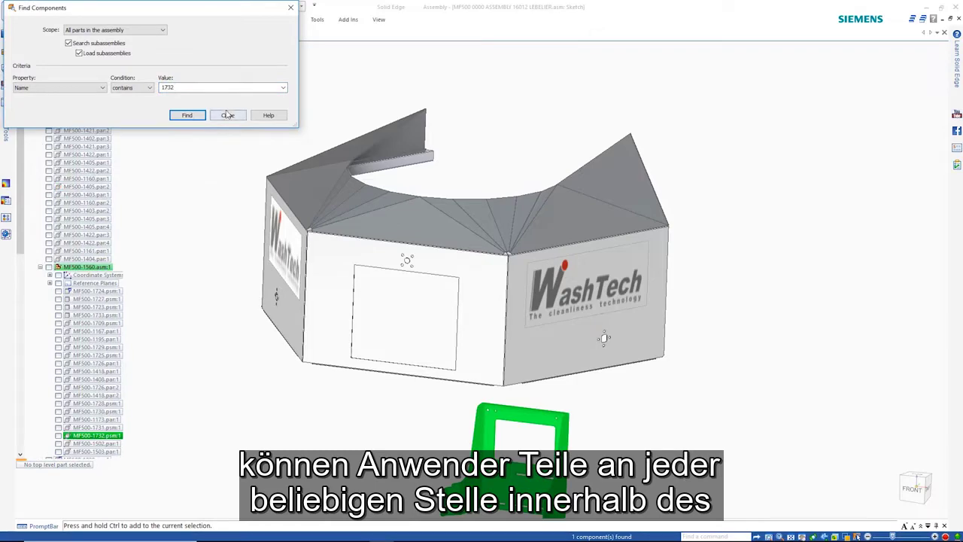
{"action": "left_click", "coordinate": [228, 115]}
{"action": "right_click", "coordinate": [210, 174]}
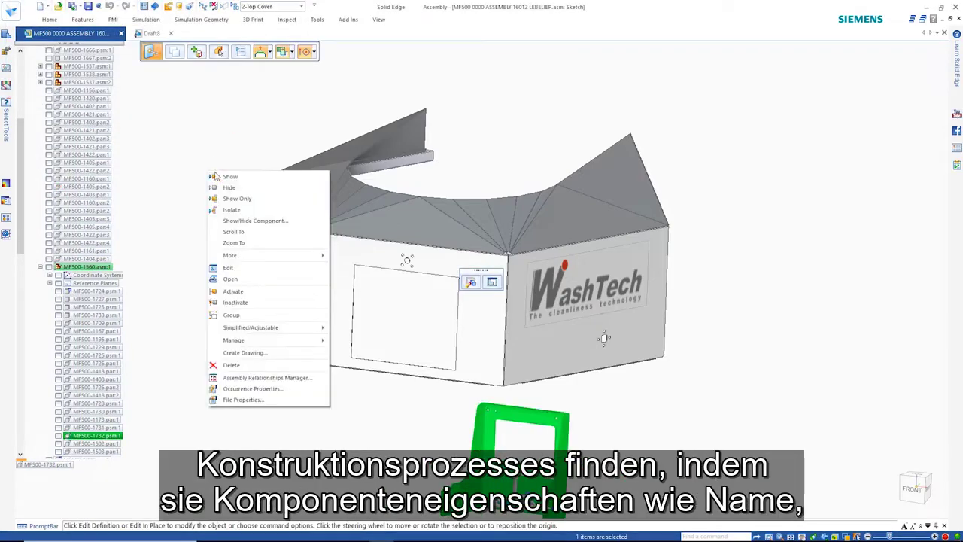
{"action": "left_click", "coordinate": [237, 197]}
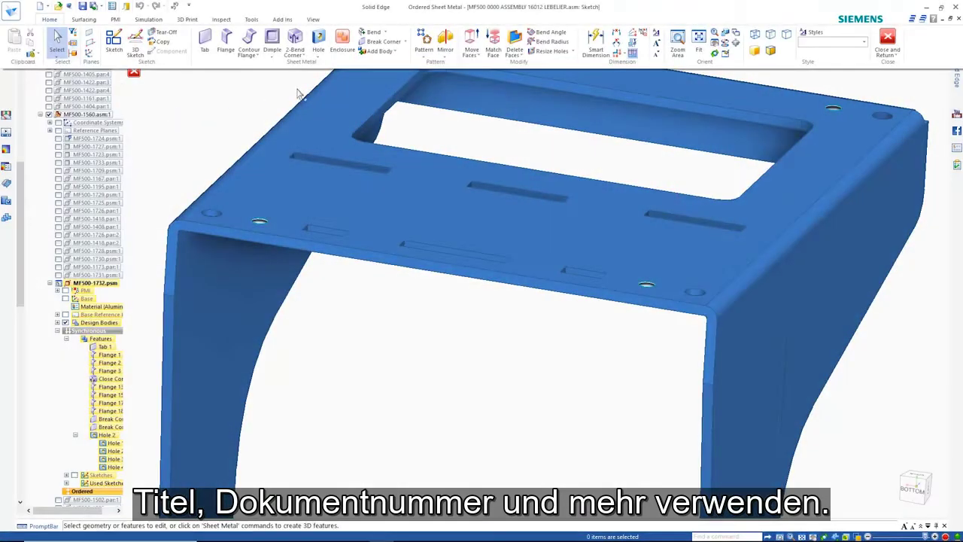
Add circular bulge reliefs to the front bend ends of the MF500-1732 bracket
{"action": "left_click", "coordinate": [388, 32]}
{"action": "left_click", "coordinate": [391, 90]}
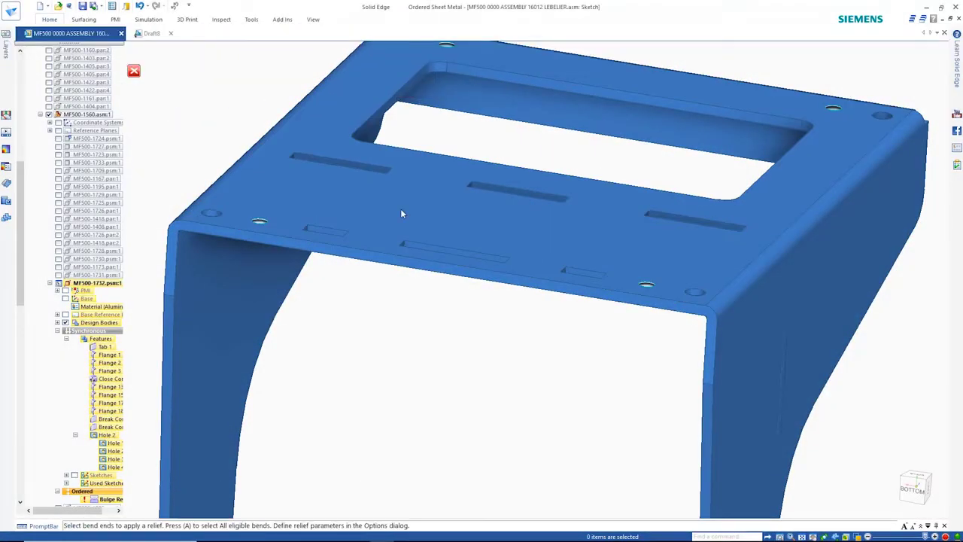
{"action": "left_click", "coordinate": [173, 223]}
{"action": "left_click", "coordinate": [174, 52]}
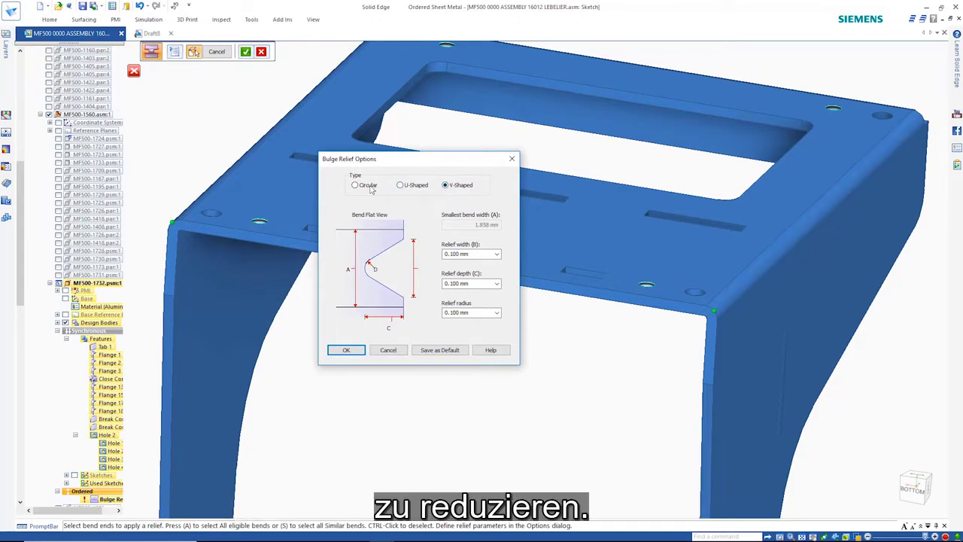
{"action": "left_click", "coordinate": [496, 256]}
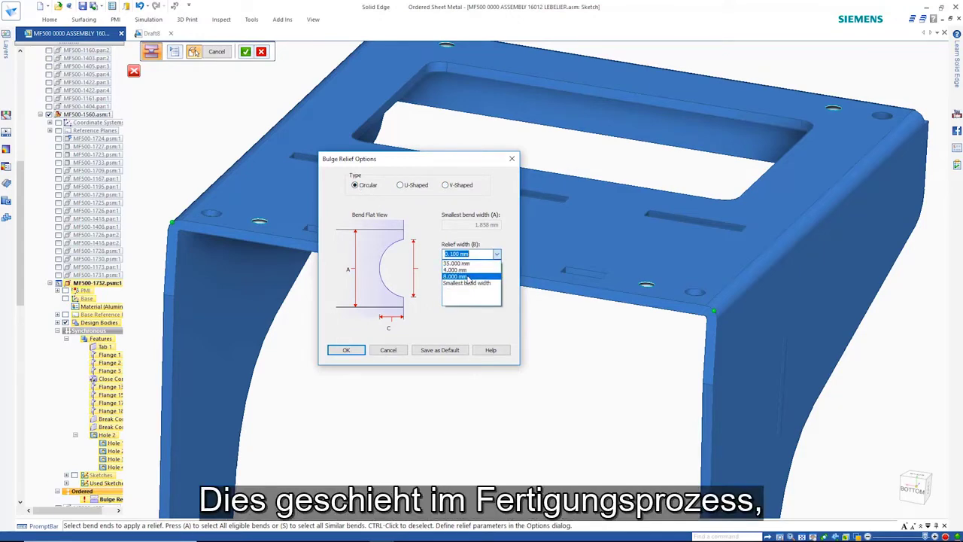
{"action": "left_click", "coordinate": [347, 350]}
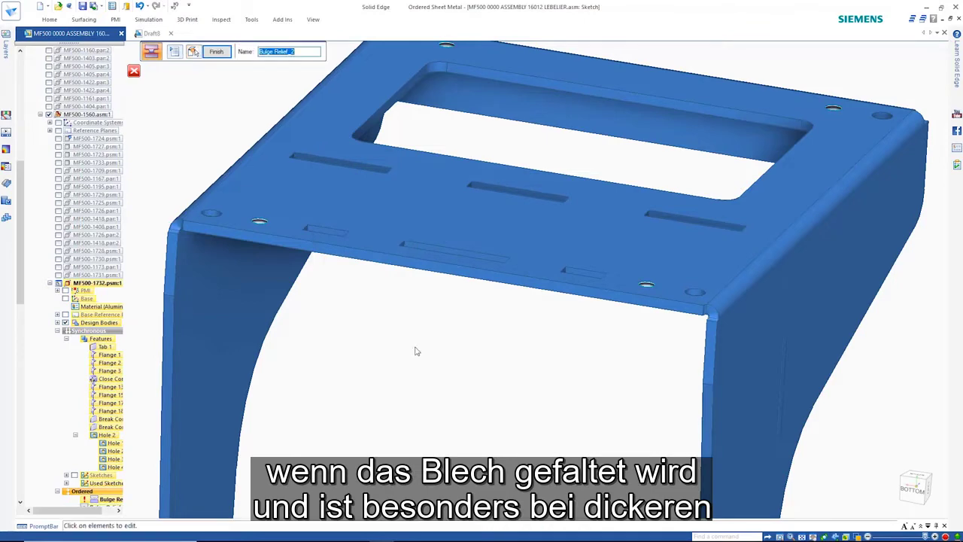
{"action": "scroll", "coordinate": [718, 321], "scroll_direction": "up", "scroll_amount": 5}
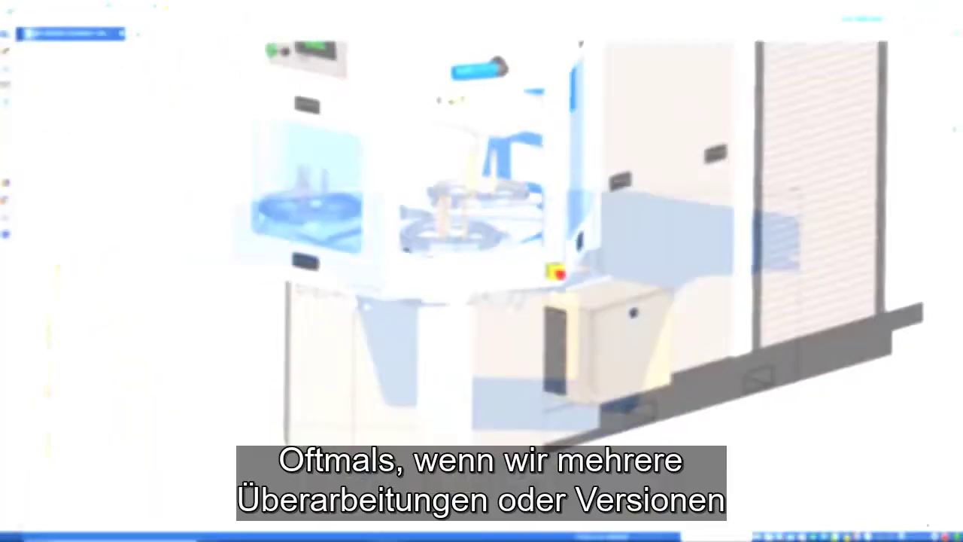
Set up a 3D Compare with MF500-1900.par as the reference model and MF500-2900.par as the working model
{"action": "scroll", "coordinate": [563, 252], "scroll_direction": "up", "scroll_amount": 5}
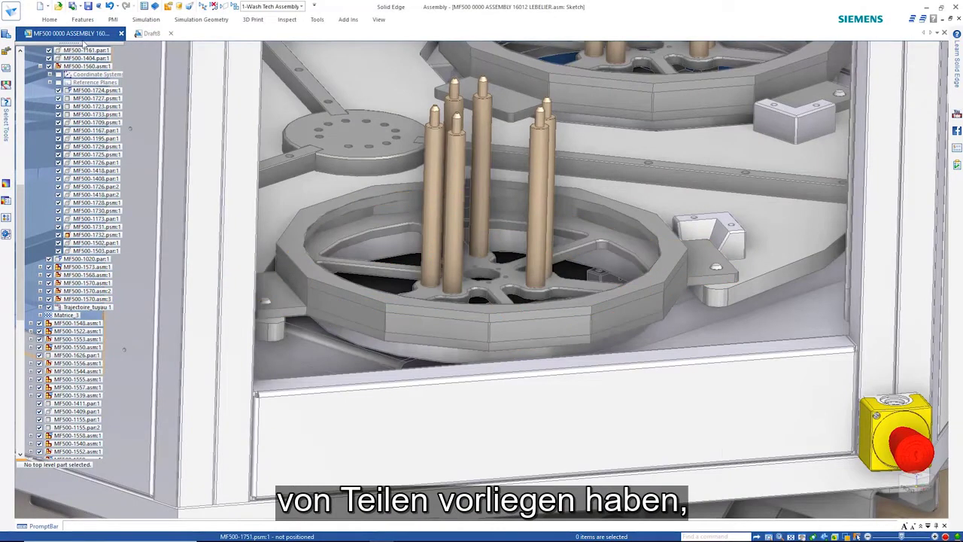
{"action": "left_click", "coordinate": [10, 11]}
{"action": "left_click", "coordinate": [16, 242]}
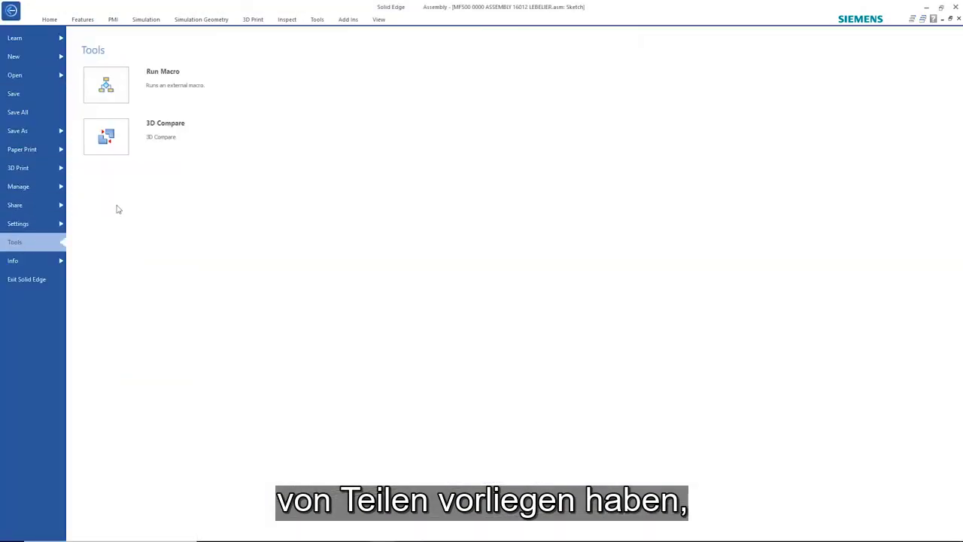
{"action": "left_click", "coordinate": [128, 135]}
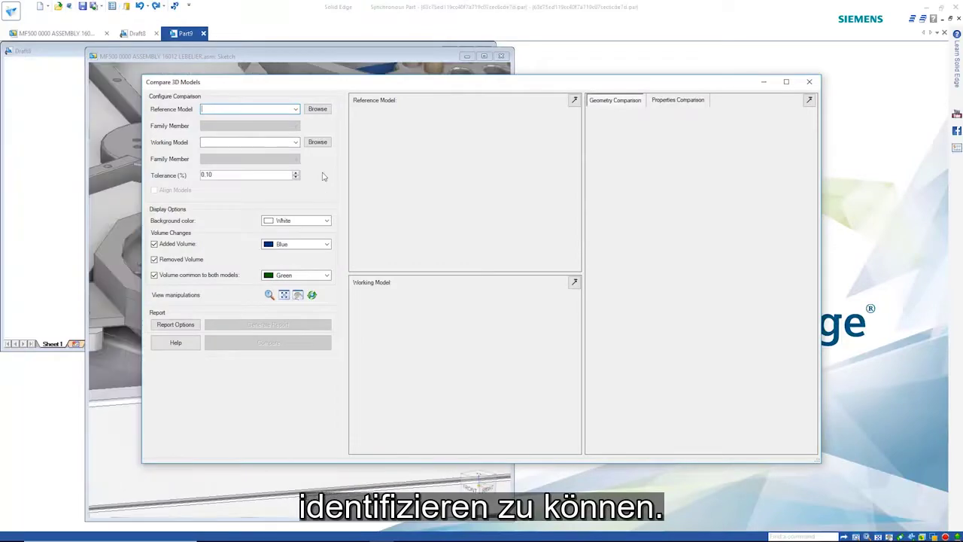
{"action": "left_click", "coordinate": [318, 109]}
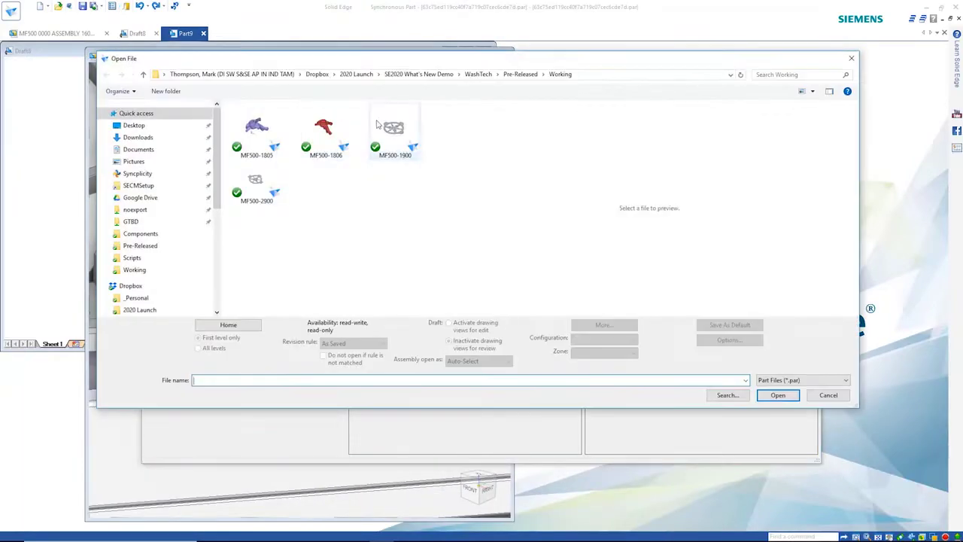
{"action": "left_click", "coordinate": [395, 132]}
{"action": "left_click", "coordinate": [779, 394]}
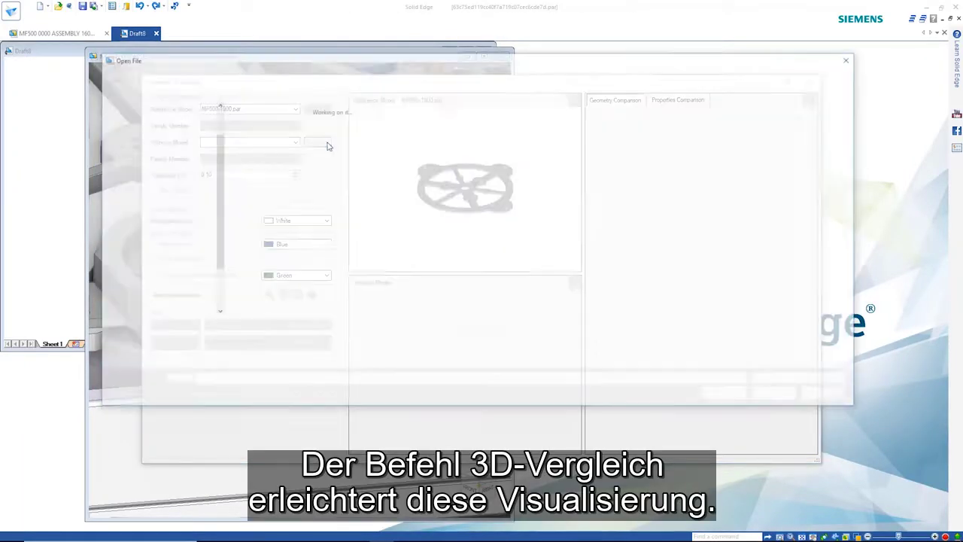
{"action": "left_click", "coordinate": [256, 184]}
{"action": "left_click", "coordinate": [778, 395]}
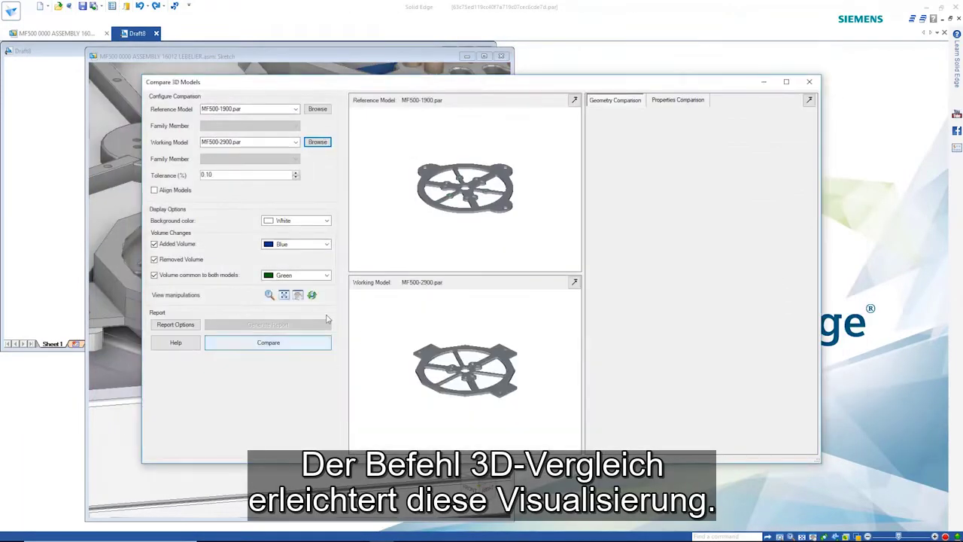
Colour the volume common to both models Steel (red hot) and run the comparison
{"action": "left_click", "coordinate": [297, 274]}
{"action": "left_click", "coordinate": [301, 355]}
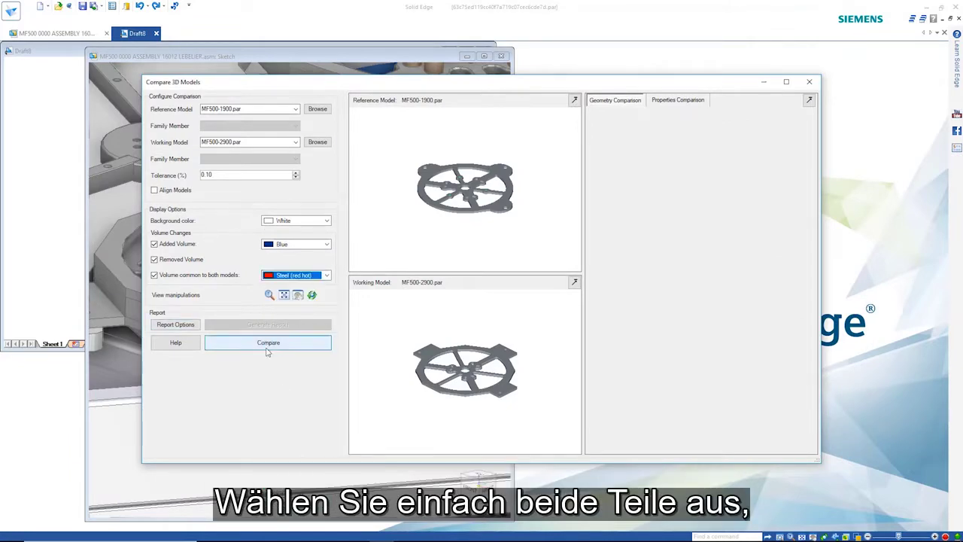
{"action": "left_click", "coordinate": [268, 343]}
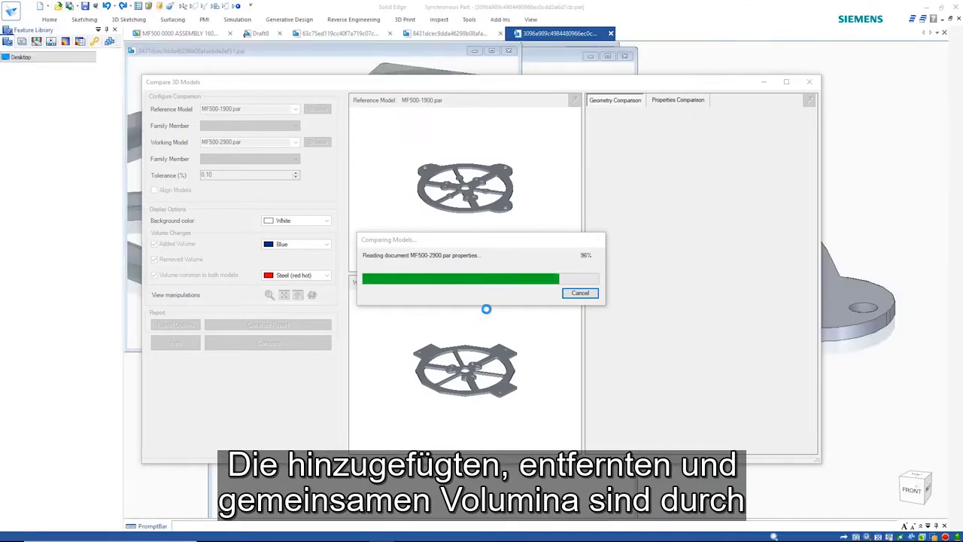
Examine the colour-coded geometry differences and compare the physical properties of both models
{"action": "middle_click_drag", "start_coordinate": [655, 220], "coordinate": [701, 206]}
{"action": "scroll", "coordinate": [701, 206], "scroll_direction": "up", "scroll_amount": 5}
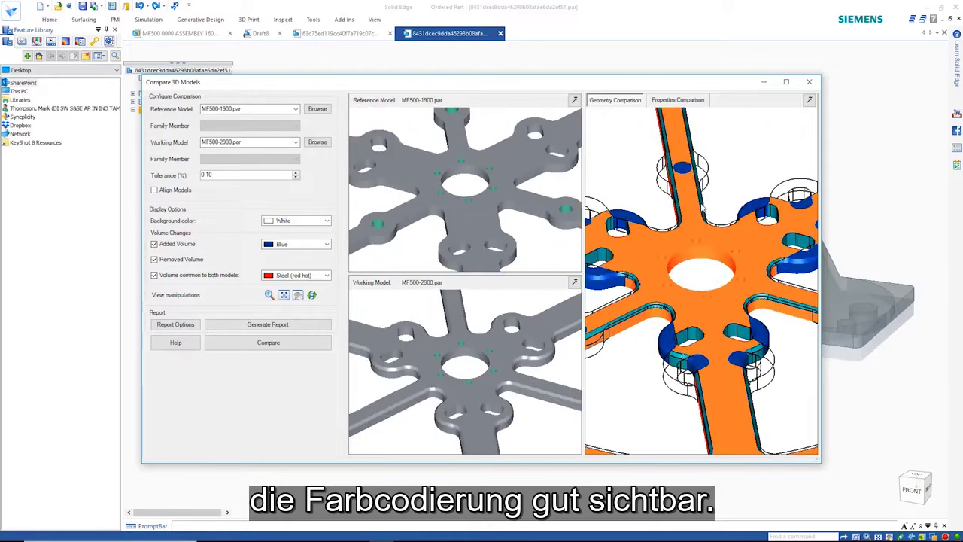
{"action": "left_click", "coordinate": [693, 100]}
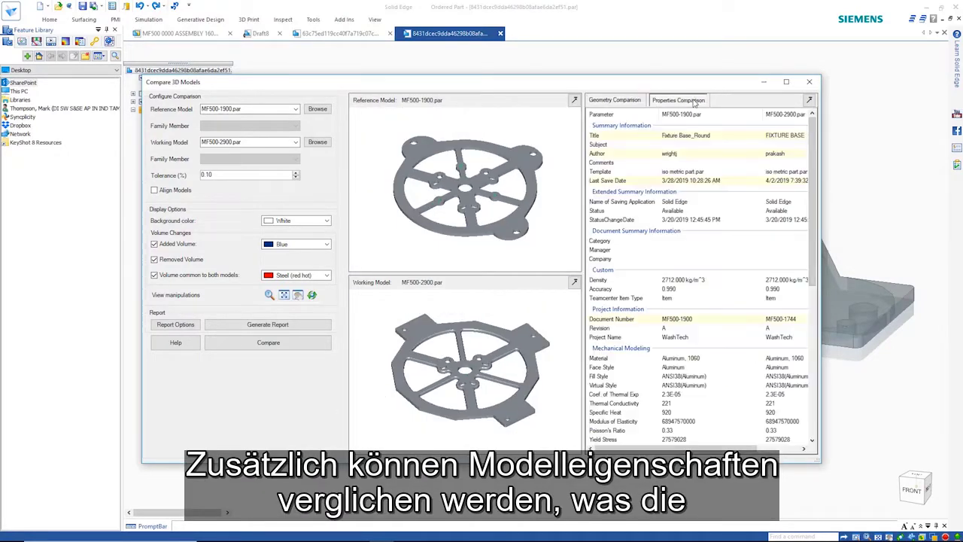
{"action": "scroll", "coordinate": [768, 342], "scroll_direction": "down", "scroll_amount": 10}
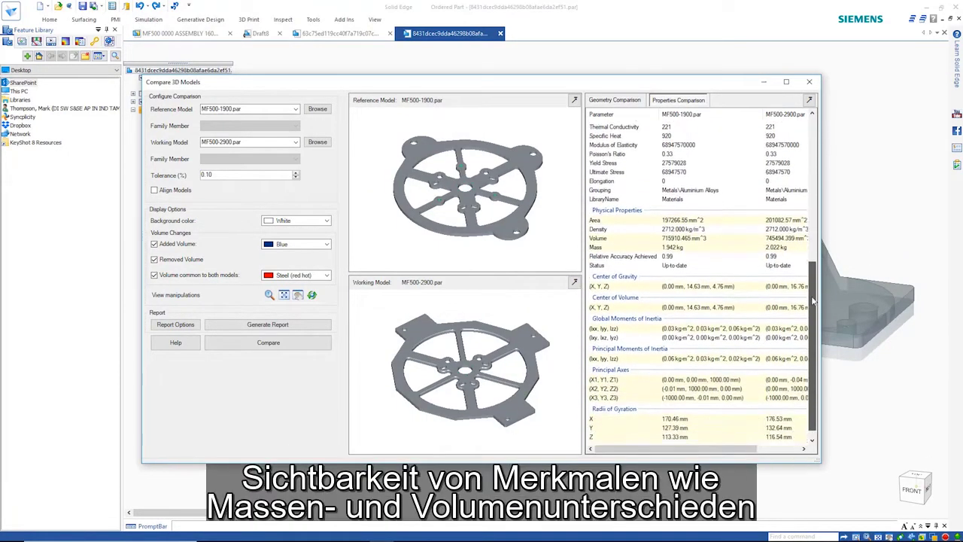
{"action": "left_click", "coordinate": [617, 100]}
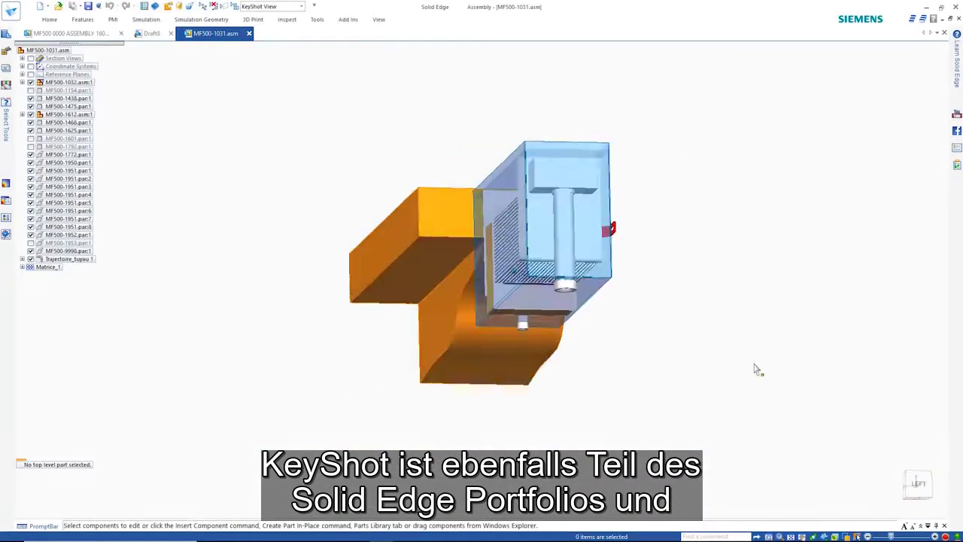
Orient the MF500-1031 assembly to show the blue tank beside the orange block and transfer it to KeyShot for rendering
{"action": "middle_click_drag", "start_coordinate": [757, 369], "coordinate": [745, 131]}
{"action": "left_click", "coordinate": [318, 20]}
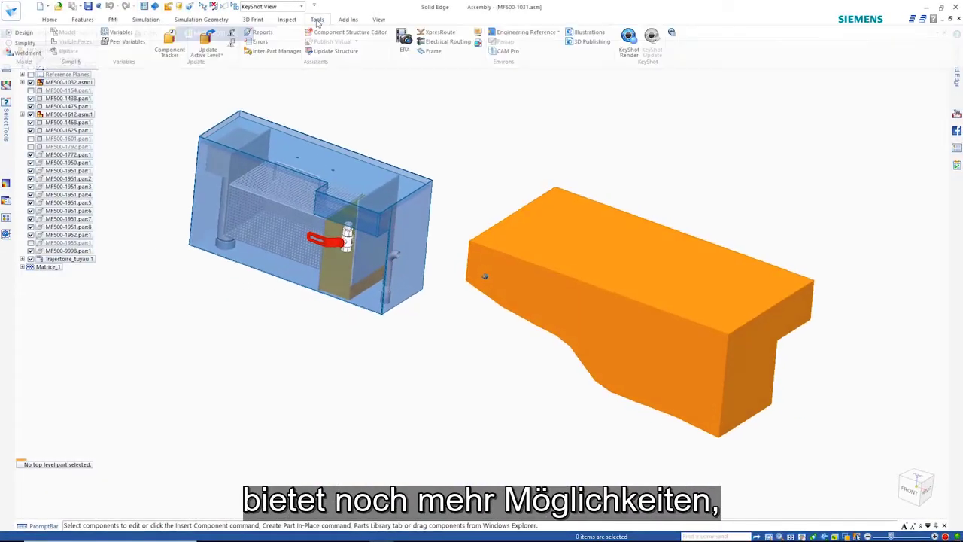
{"action": "left_click", "coordinate": [631, 37]}
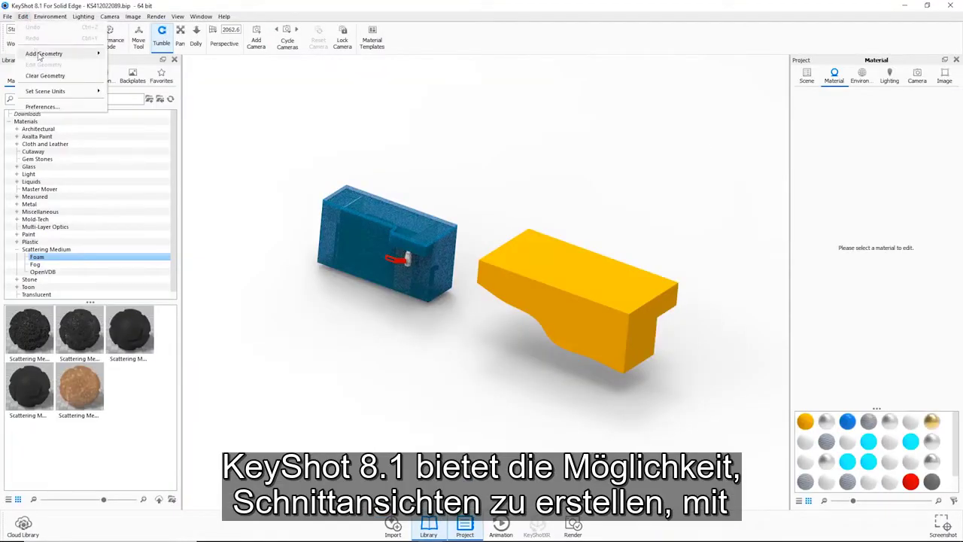
{"action": "mouse_move", "coordinate": [40, 54]}
{"action": "left_click", "coordinate": [616, 156]}
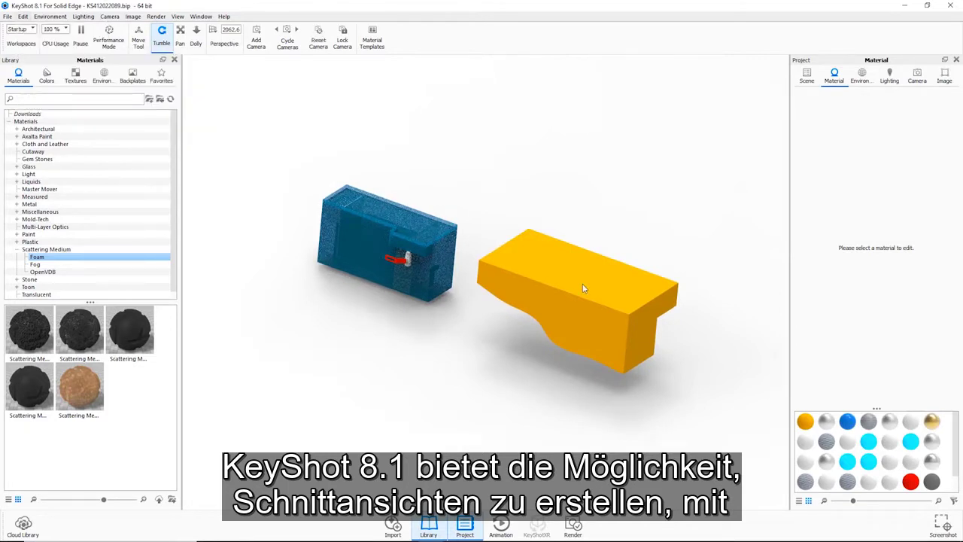
Change the orange block's material type to Cutaway with red colour caps and set the camera perspective to 40
{"action": "double_click", "coordinate": [583, 288]}
{"action": "left_click", "coordinate": [924, 130]}
{"action": "left_click", "coordinate": [895, 333]}
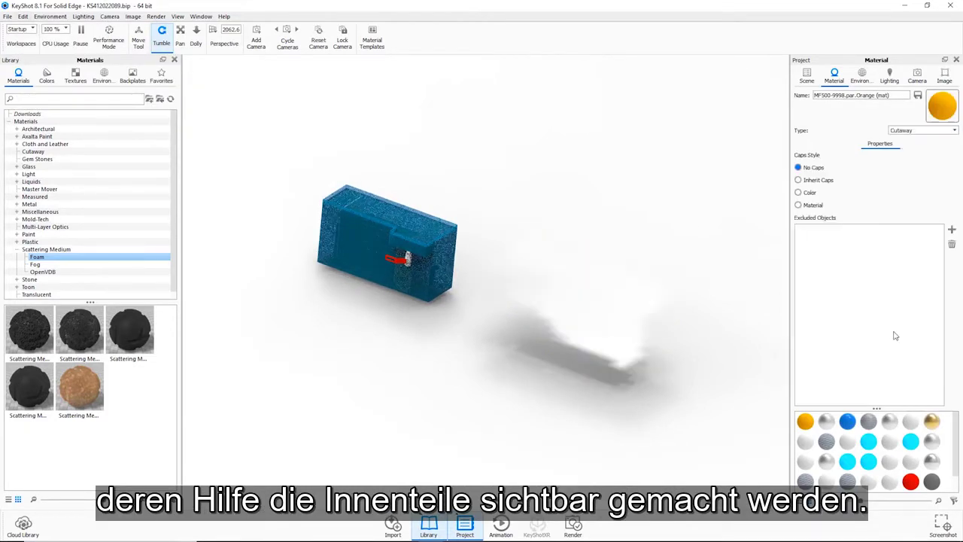
{"action": "left_click", "coordinate": [798, 192]}
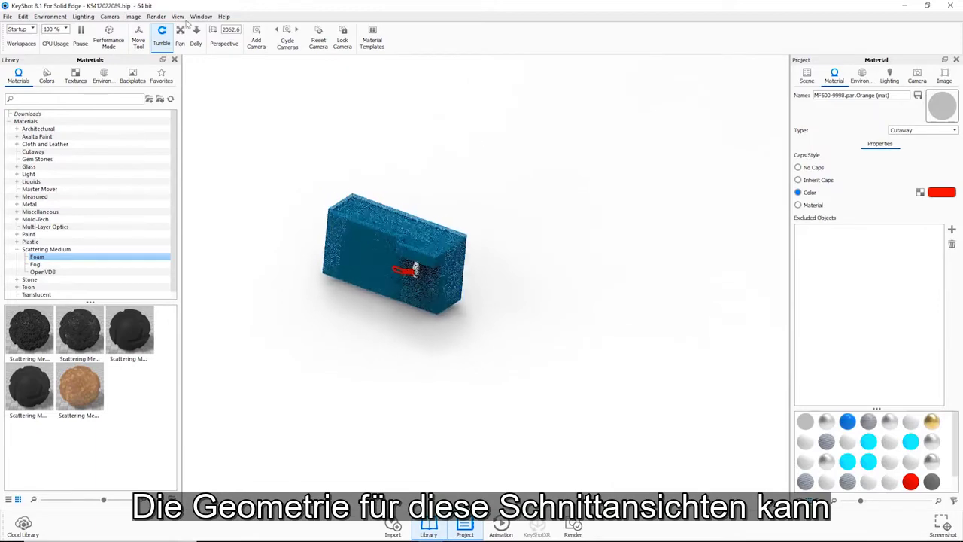
{"action": "type", "text": "40"}
{"action": "key", "text": "Return"}
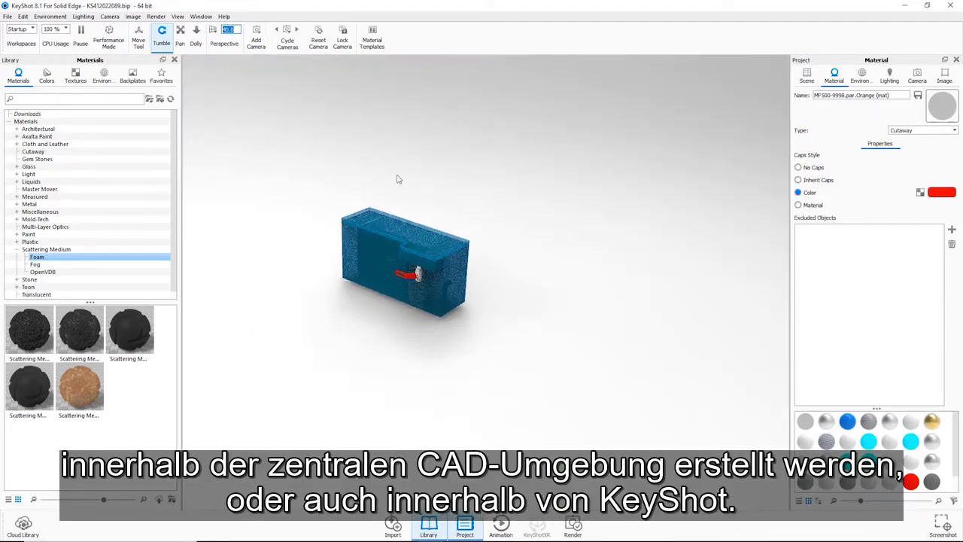
Move the cutaway body MF500-9998.par:1 about -0.94 along X so that it cuts through the blue tank
{"action": "left_click", "coordinate": [806, 75]}
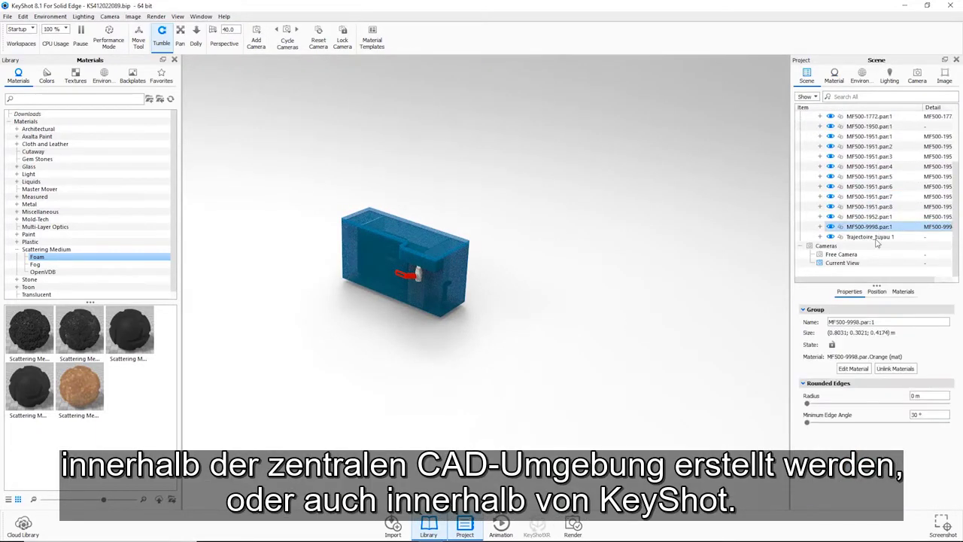
{"action": "left_click", "coordinate": [876, 292]}
{"action": "left_click", "coordinate": [876, 311]}
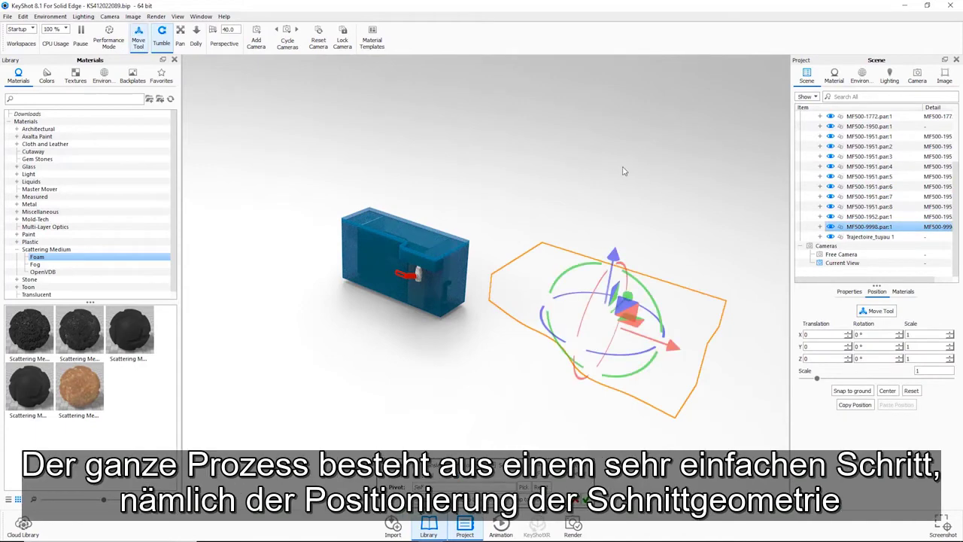
{"action": "scroll", "coordinate": [531, 166], "scroll_direction": "up", "scroll_amount": 2}
{"action": "scroll", "coordinate": [545, 164], "scroll_direction": "up", "scroll_amount": 2}
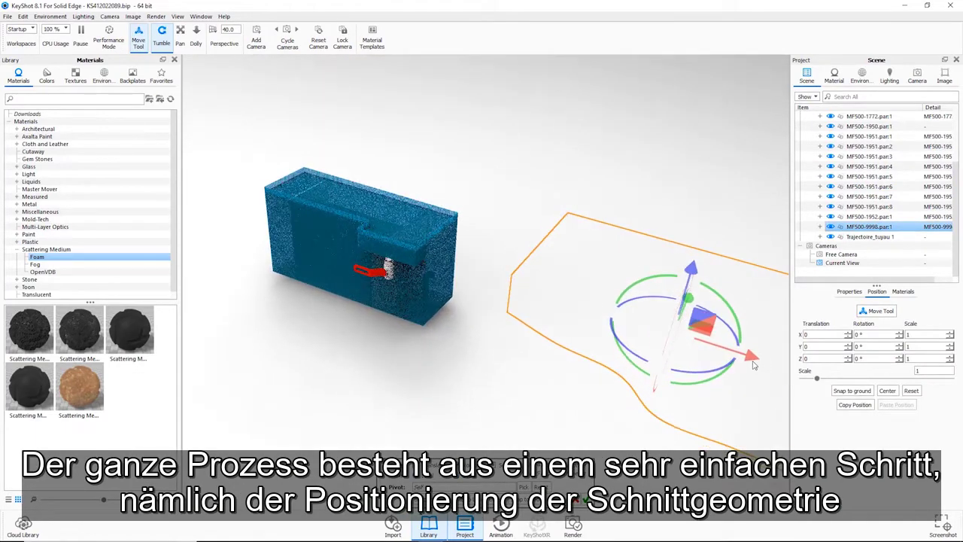
{"action": "left_click_drag", "start_coordinate": [755, 362], "coordinate": [433, 258]}
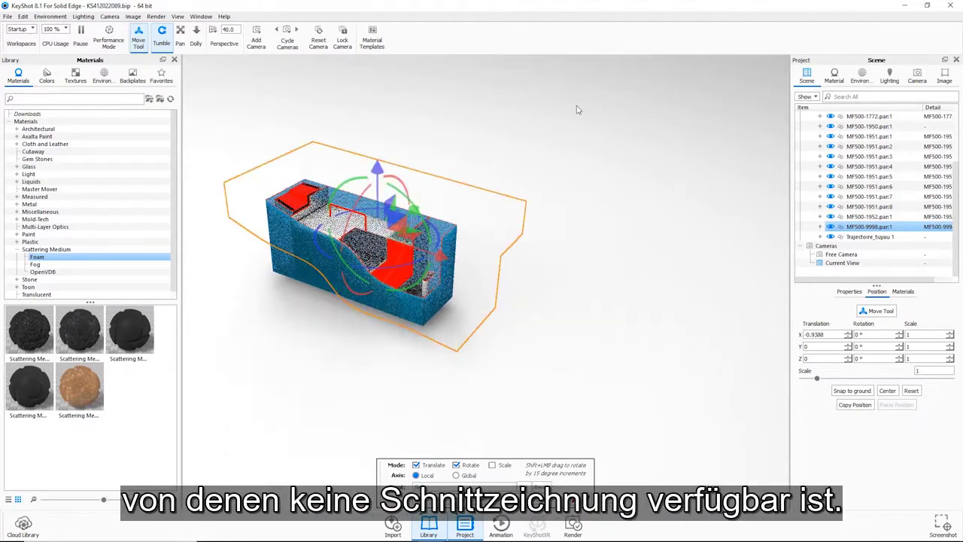
Exclude the perforated basket MF500-1612.asm:1 from the cutaway so that it is shown whole
{"action": "middle_click_drag", "start_coordinate": [564, 148], "coordinate": [701, 133]}
{"action": "scroll", "coordinate": [700, 133], "scroll_direction": "up", "scroll_amount": 4}
{"action": "left_click_drag", "start_coordinate": [742, 133], "coordinate": [699, 161]}
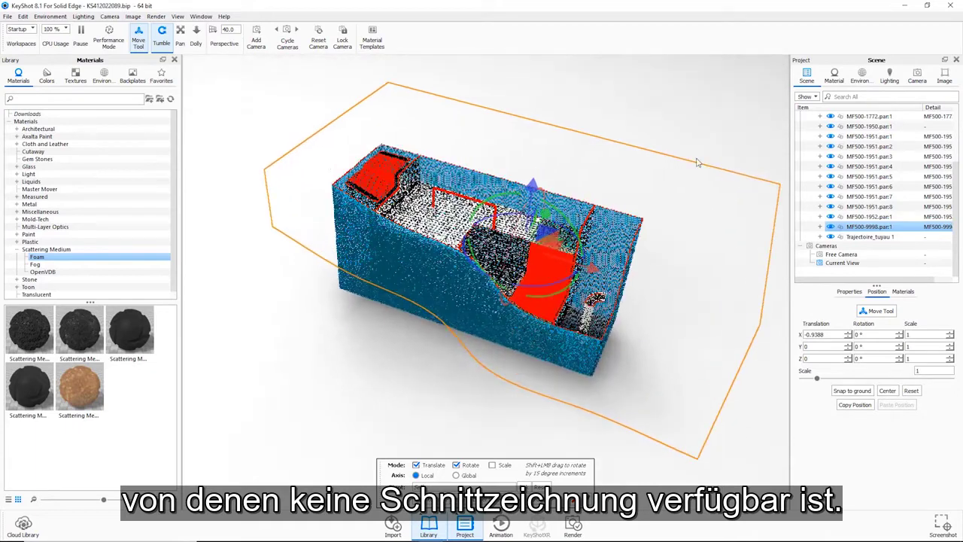
{"action": "scroll", "coordinate": [719, 84], "scroll_direction": "up", "scroll_amount": 2}
{"action": "left_click", "coordinate": [835, 76]}
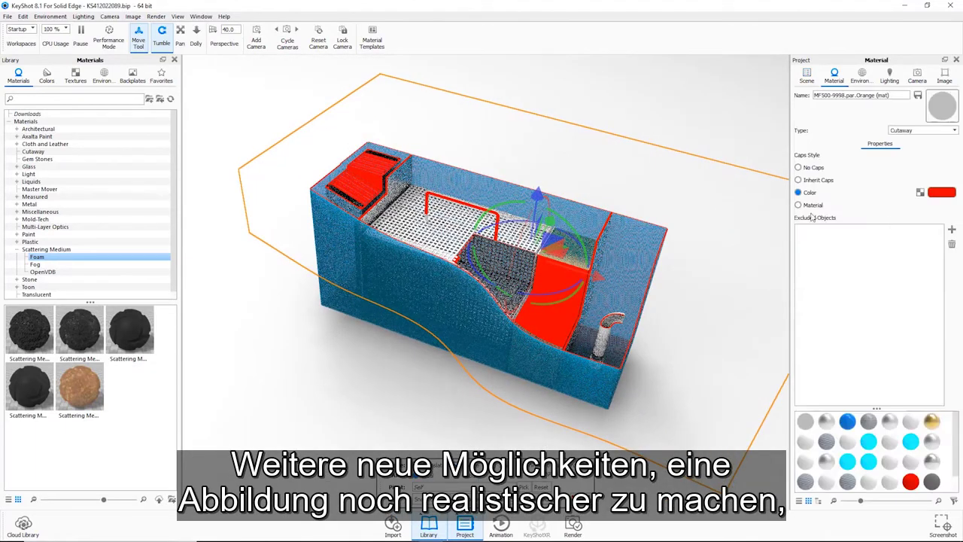
{"action": "left_click", "coordinate": [950, 230]}
{"action": "left_click", "coordinate": [799, 162]}
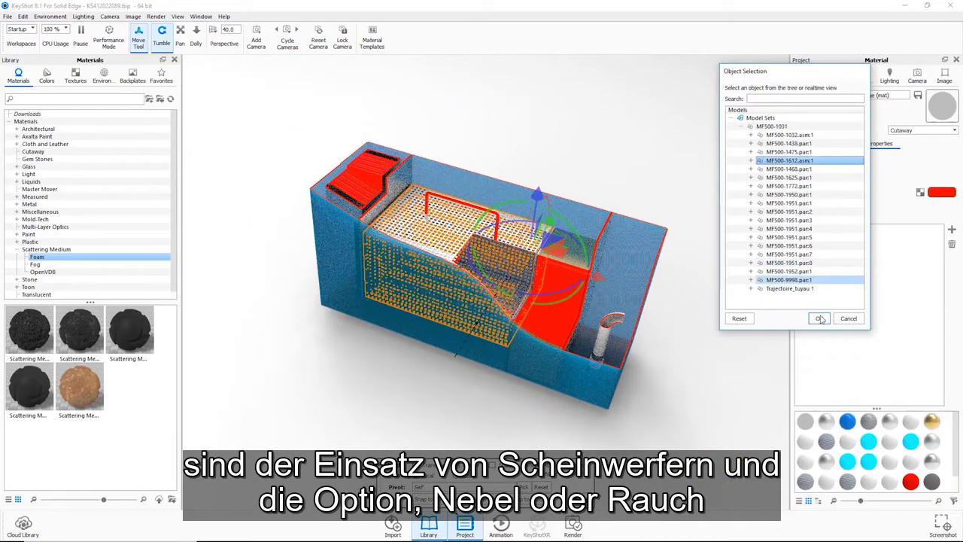
{"action": "left_click", "coordinate": [821, 318]}
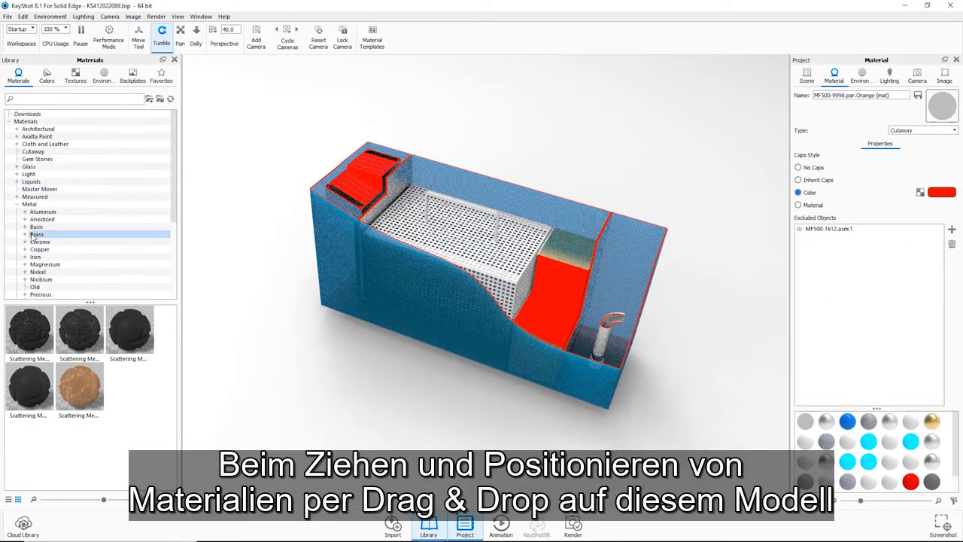
Apply Brass Polished to the perforated basket and a black Foam scattering medium material to the pale panel beside it
{"action": "left_click", "coordinate": [43, 241]}
{"action": "left_click_drag", "start_coordinate": [361, 246], "coordinate": [507, 293]}
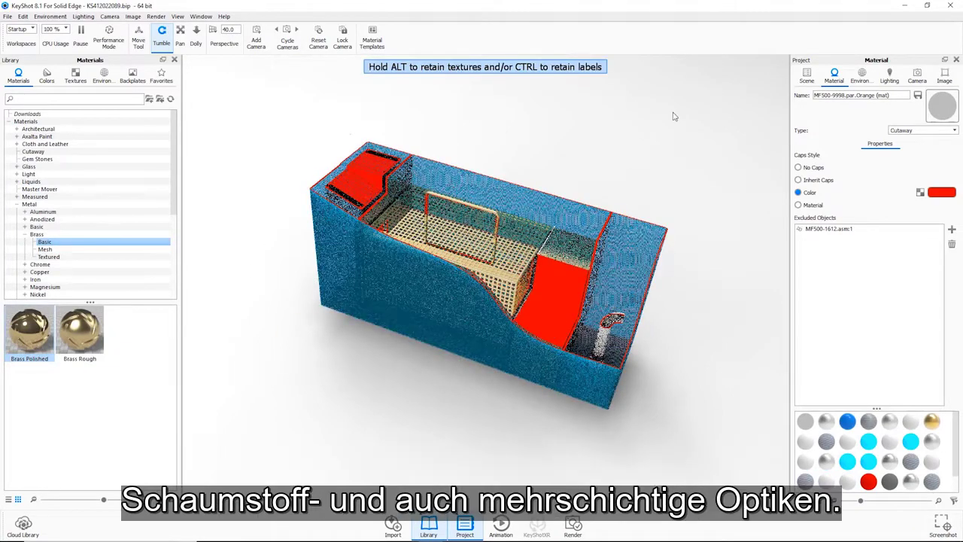
{"action": "left_click", "coordinate": [30, 256]}
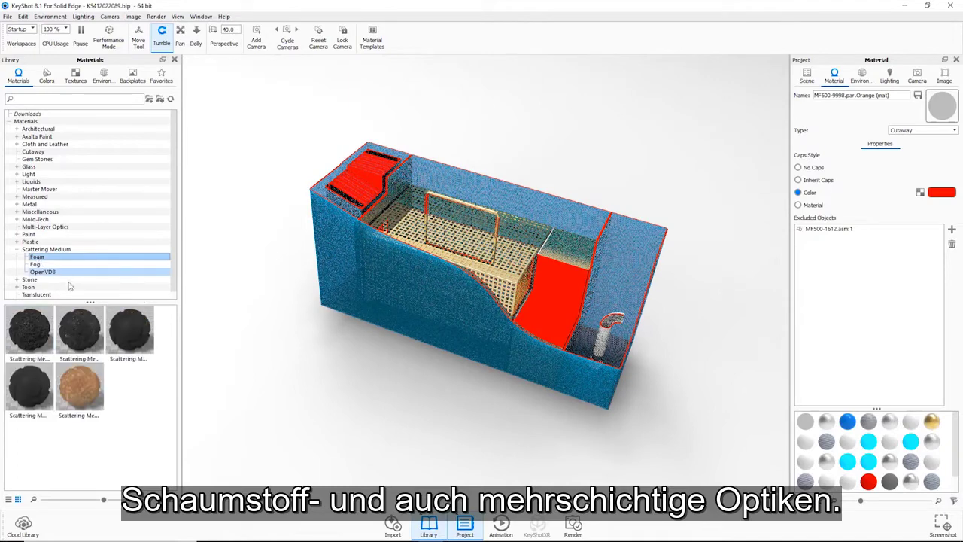
{"action": "left_click_drag", "start_coordinate": [30, 335], "coordinate": [572, 248]}
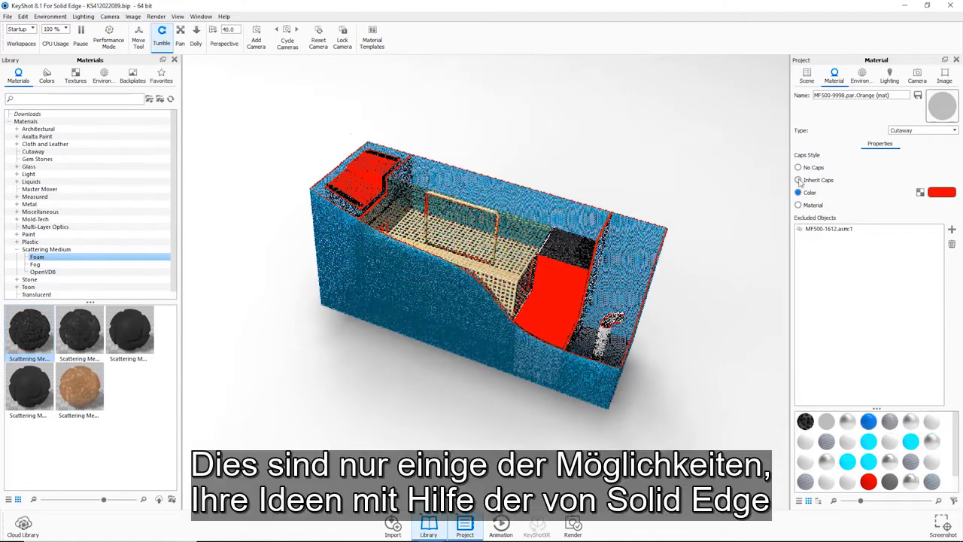